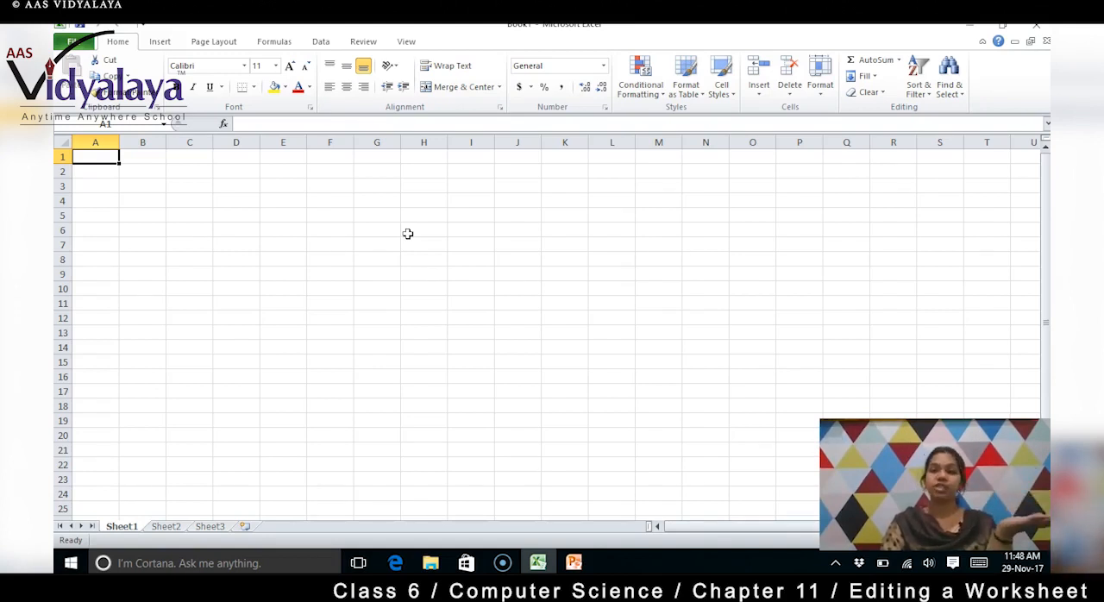
# Enter the column headings Name, Subject and Marks in cells E5, F5 and G5
pyautogui.click(266, 220)
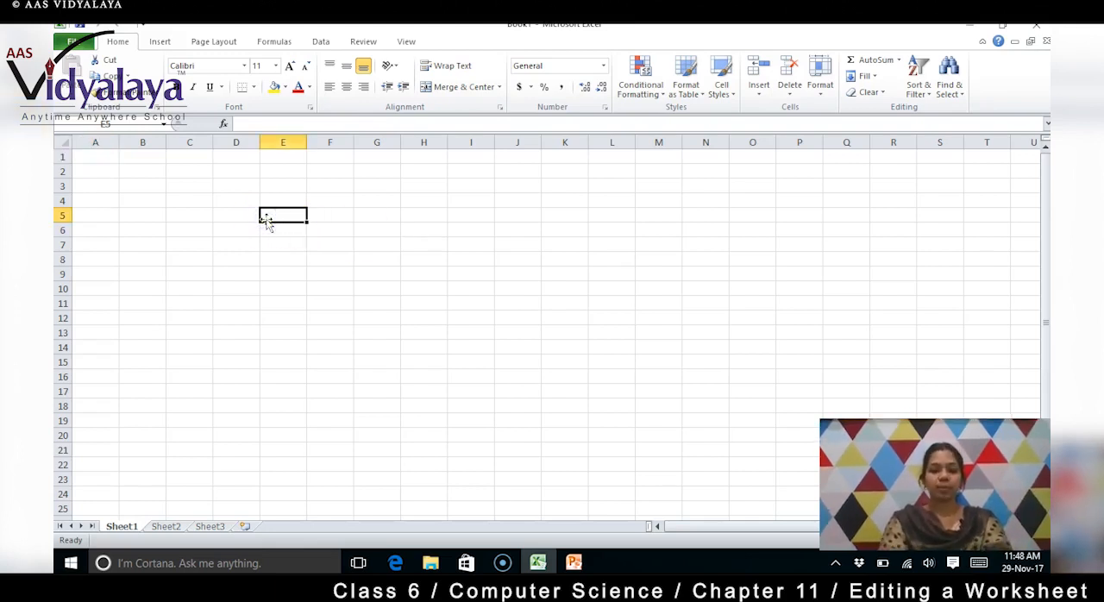
pyautogui.write('Name')
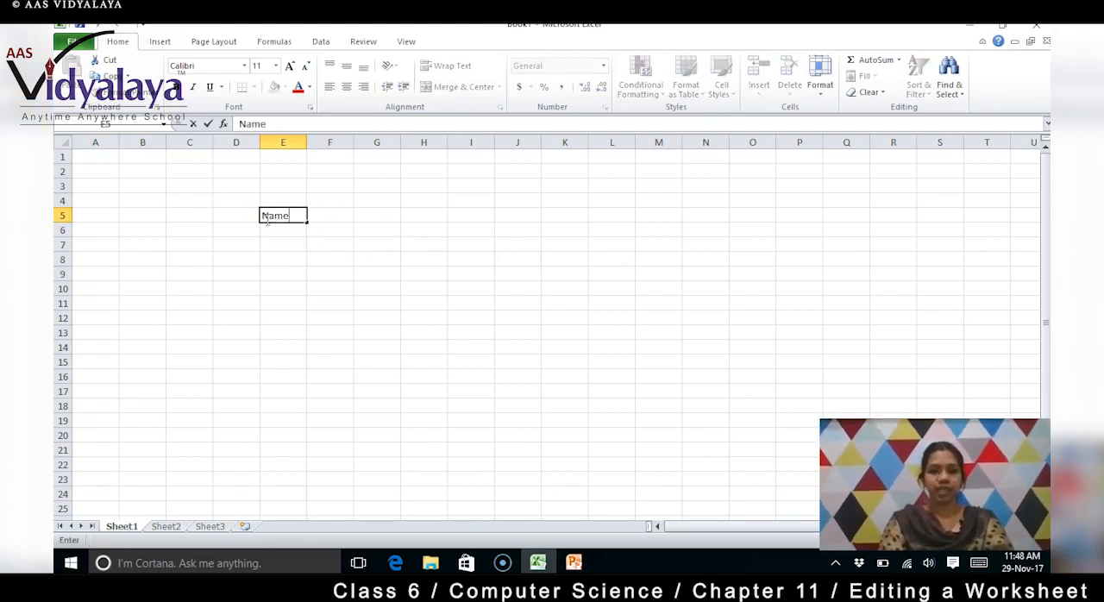
pyautogui.press('Tab')
pyautogui.write('S')
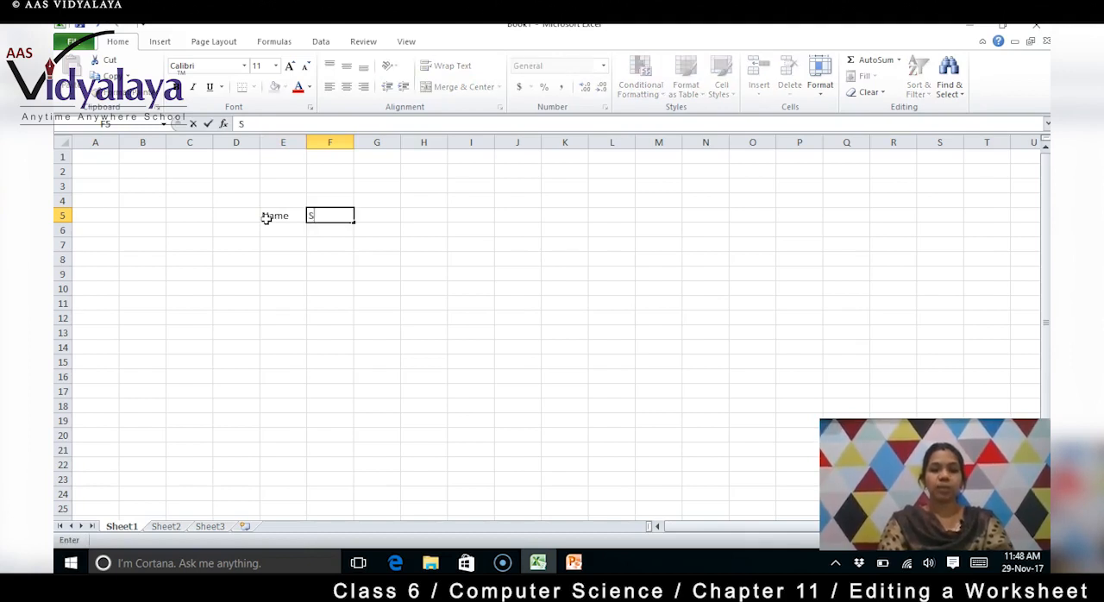
pyautogui.write('ubject')
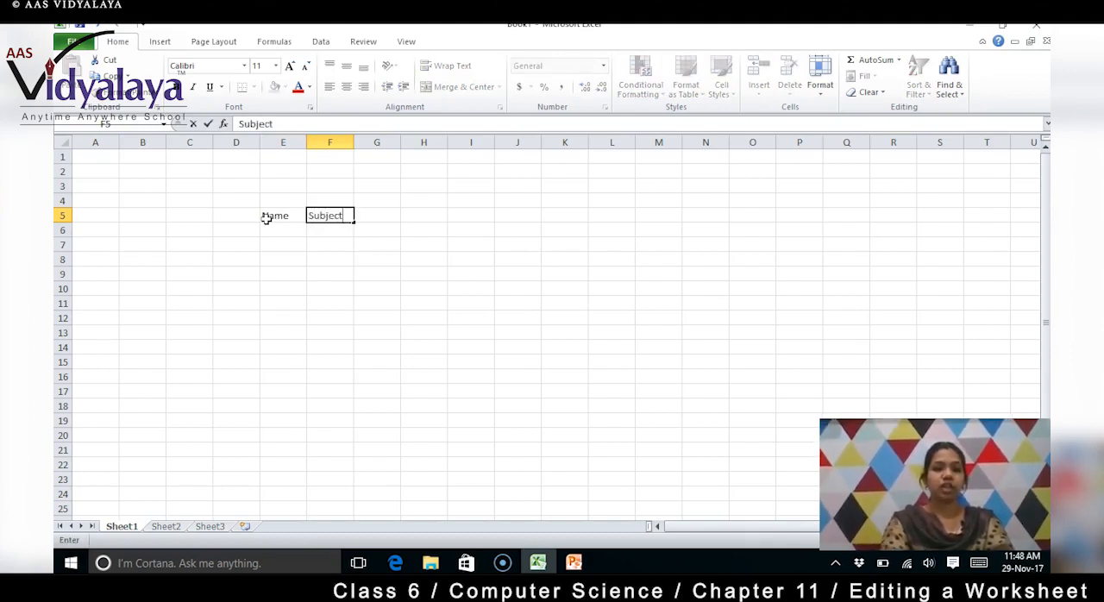
pyautogui.press('Tab')
pyautogui.write('Marks')
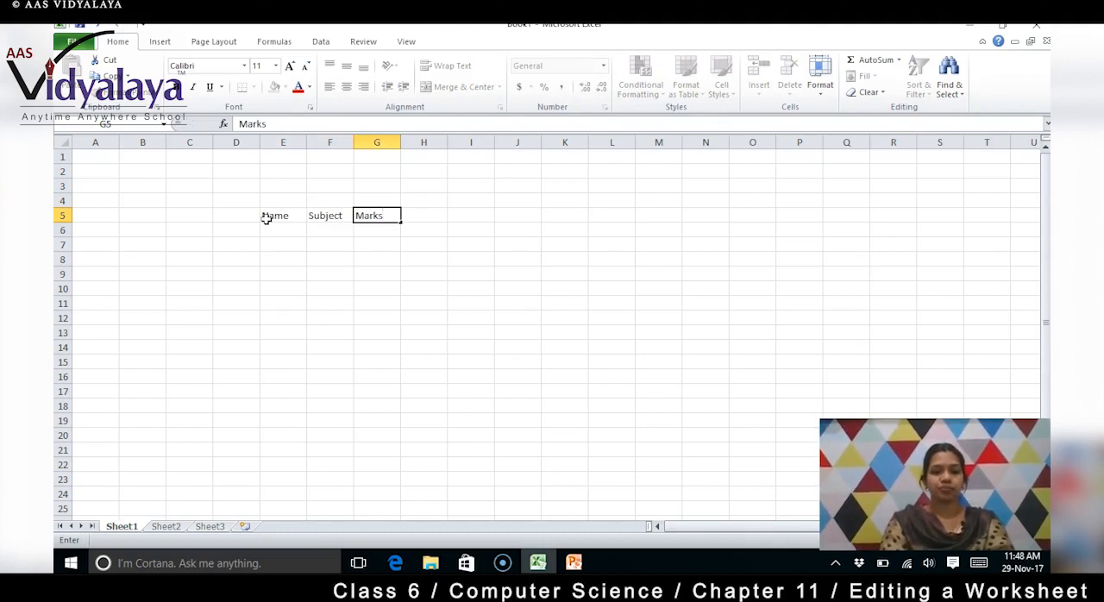
pyautogui.press('Return')
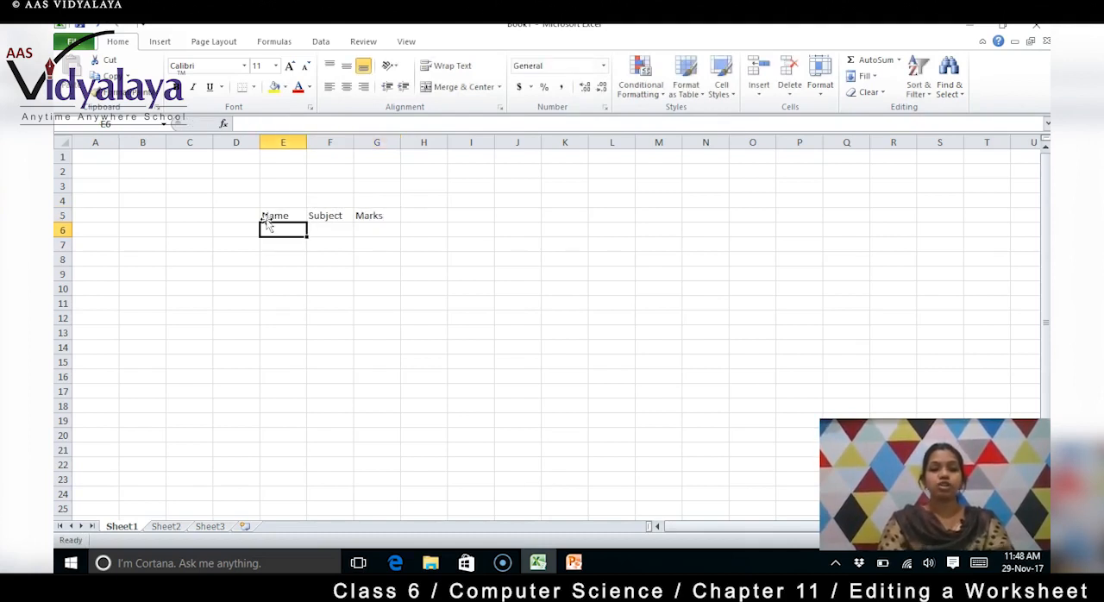
# Fill the Name column with A, B and C in cells E6 to E8
pyautogui.write('A')
pyautogui.press('Return')
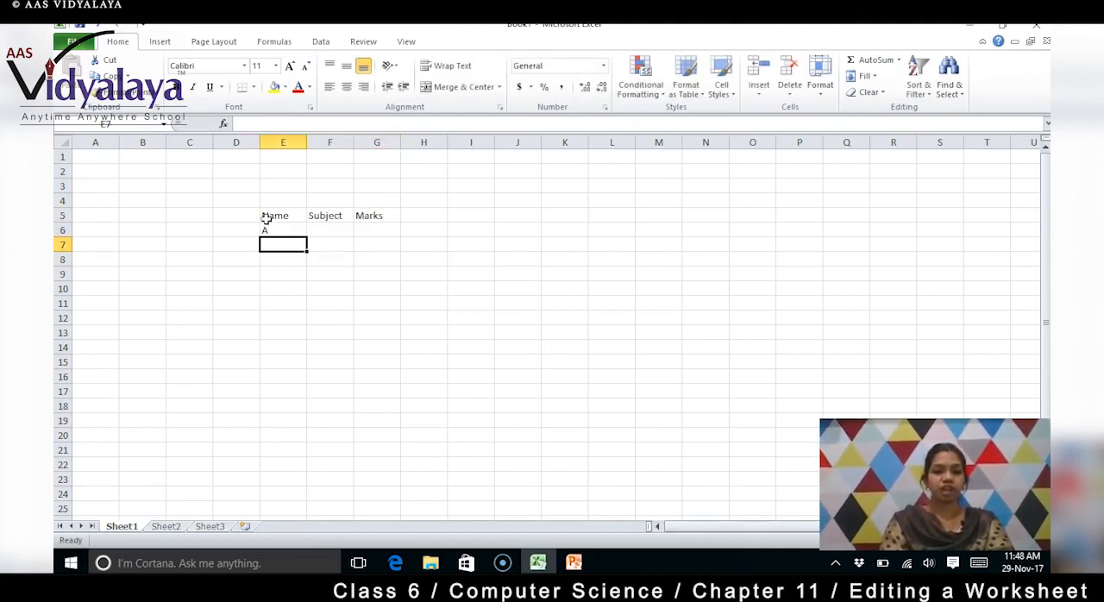
pyautogui.write('B')
pyautogui.press('Return')
pyautogui.write('C')
pyautogui.press('Tab')
# Enter the subject English in F6 and the mark 79 in G6 for A
pyautogui.press('Up')
pyautogui.press('Up')
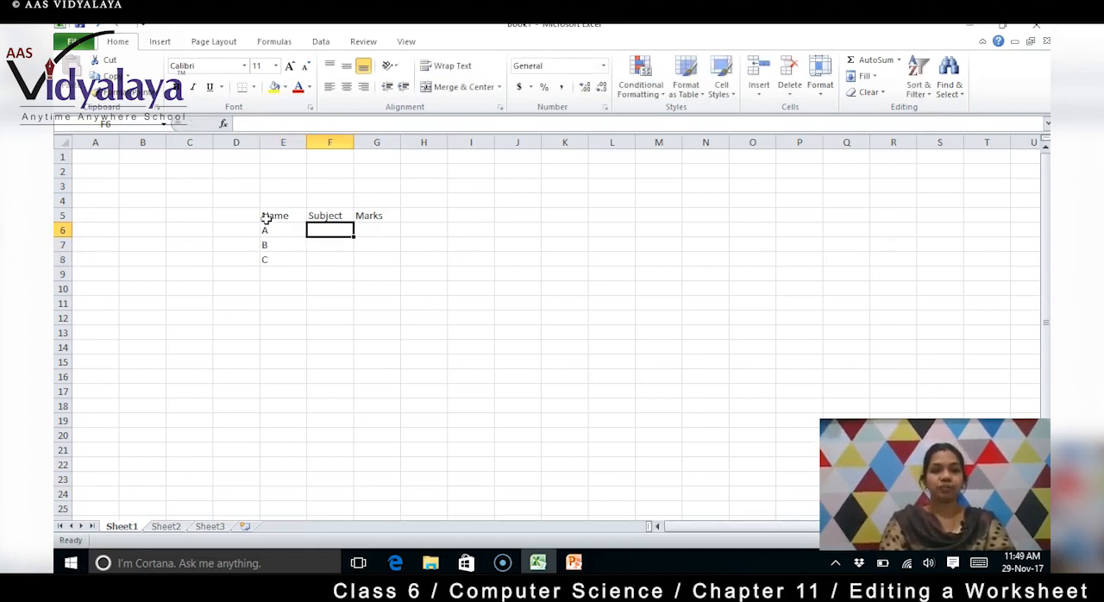
pyautogui.write('Englis')
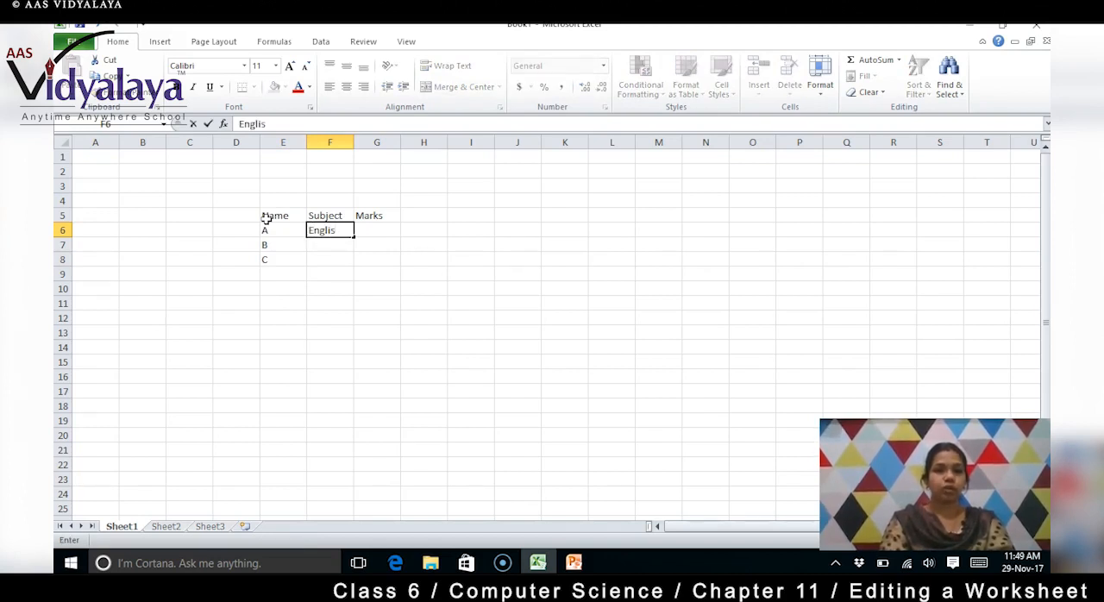
pyautogui.write('h')
pyautogui.press('Tab')
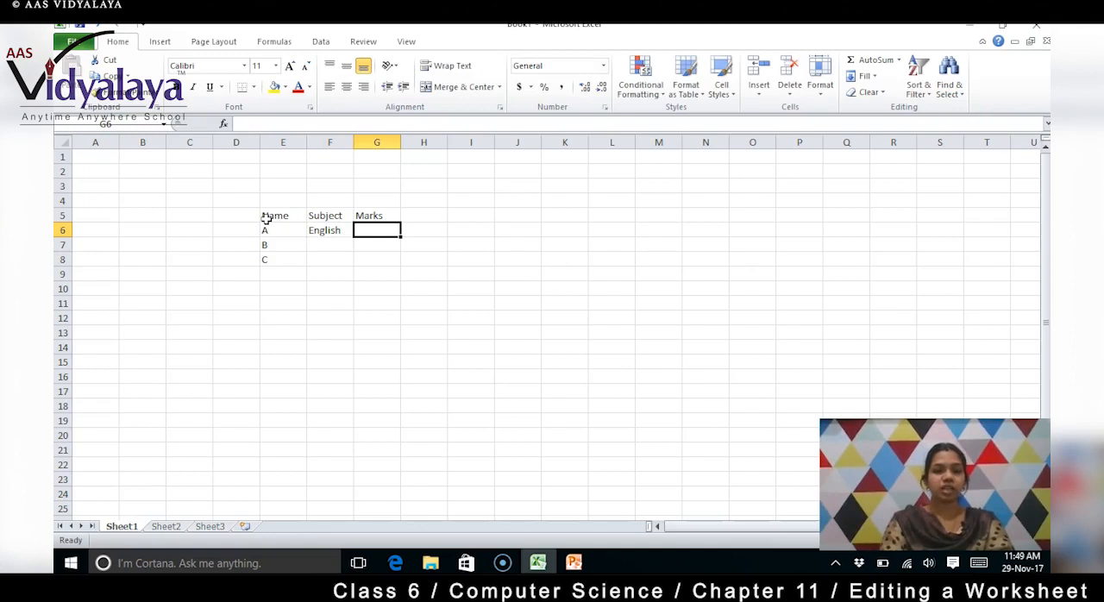
pyautogui.write('79')
pyautogui.press('Return')
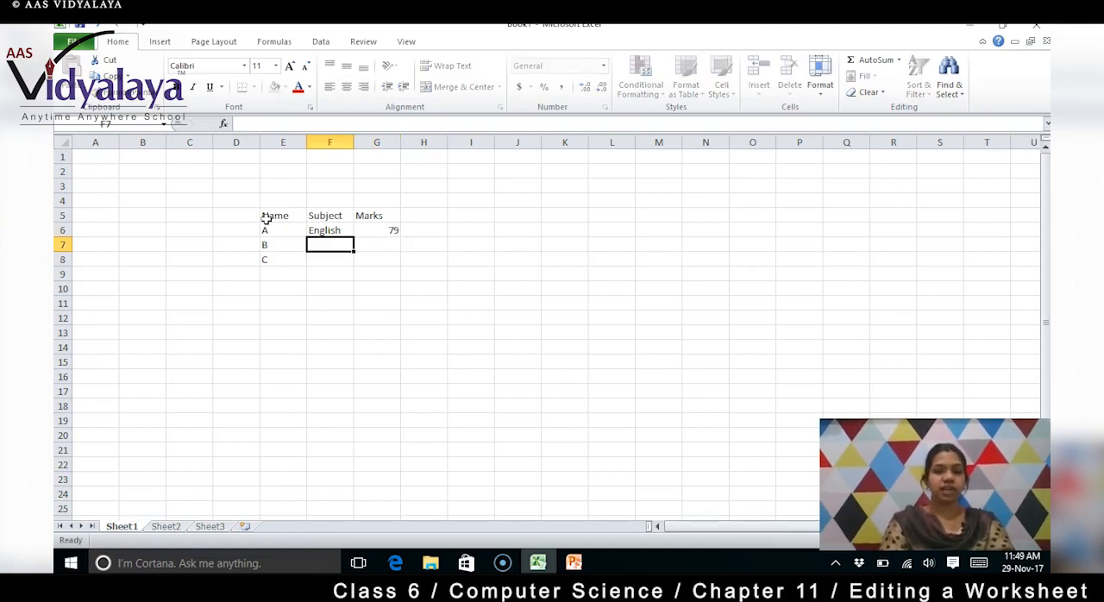
# Enter Math with 67 marks in row 7 and Science with 89 marks in row 8
pyautogui.write('Math')
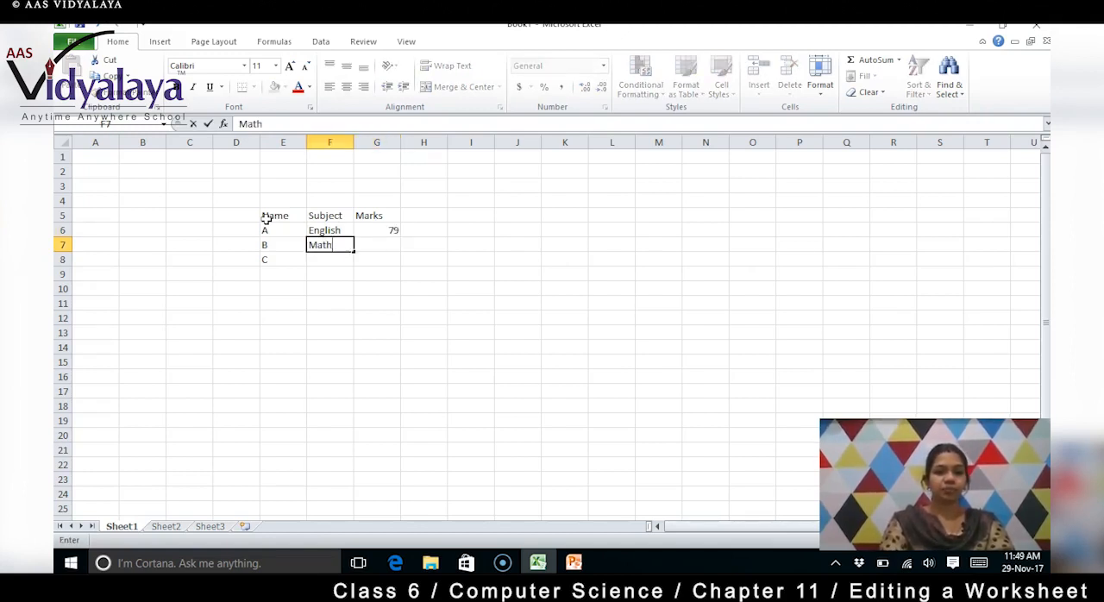
pyautogui.press('Tab')
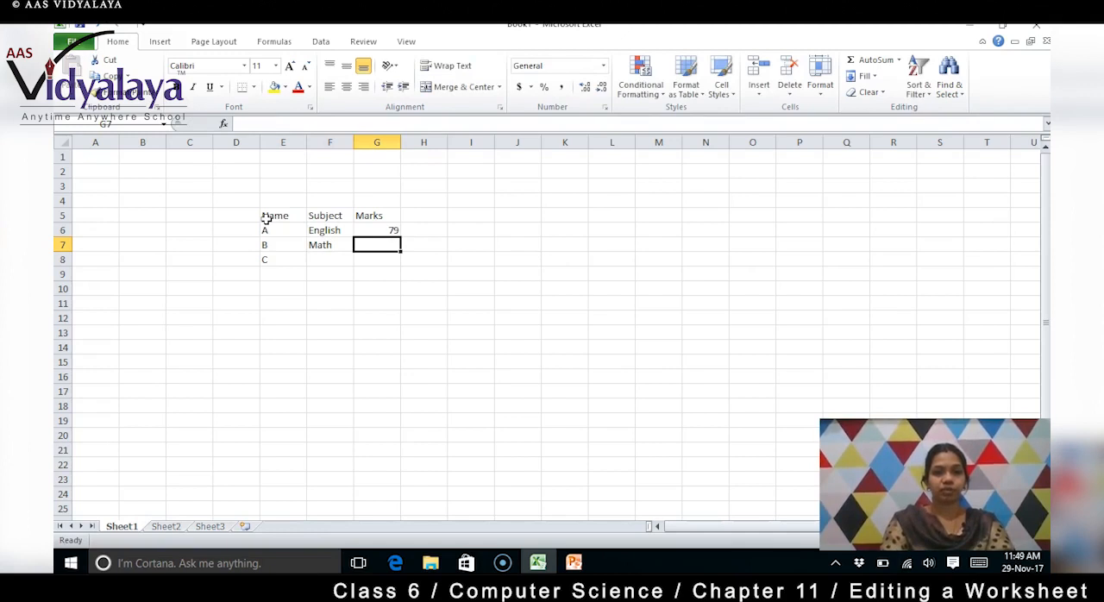
pyautogui.write('67')
pyautogui.press('Return')
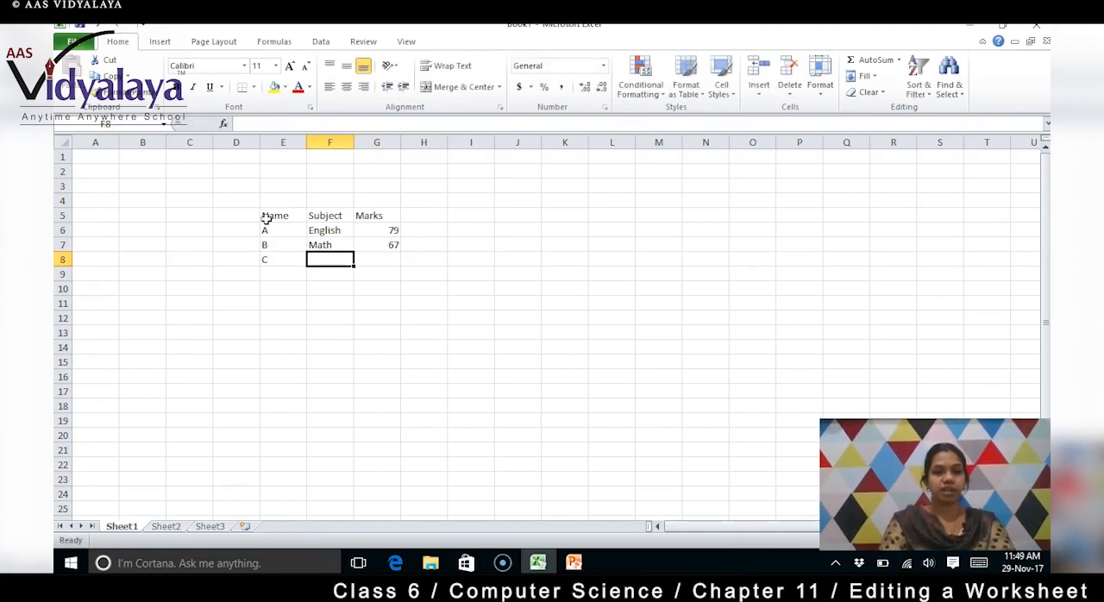
pyautogui.write('Science')
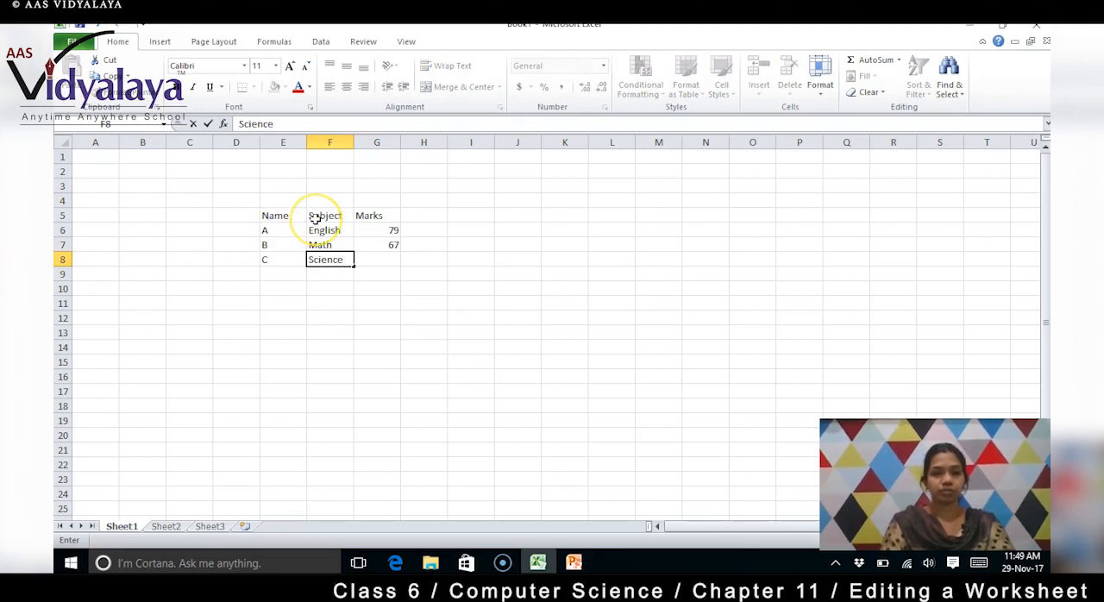
pyautogui.press('Tab')
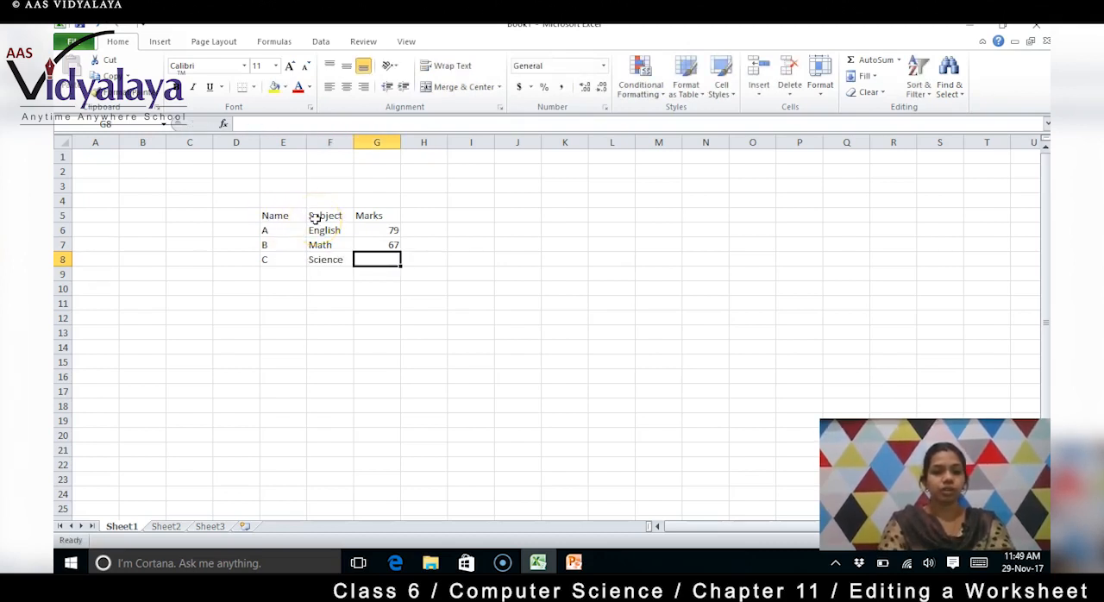
pyautogui.write('89')
pyautogui.press('Return')
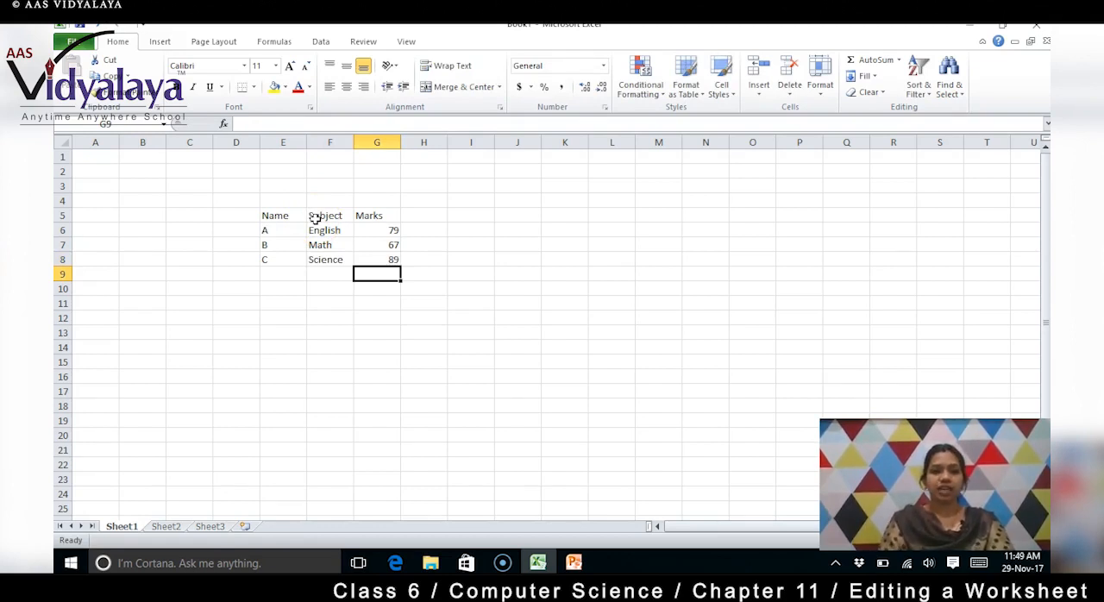
pyautogui.moveTo(271, 244); pyautogui.dragTo(368, 249)
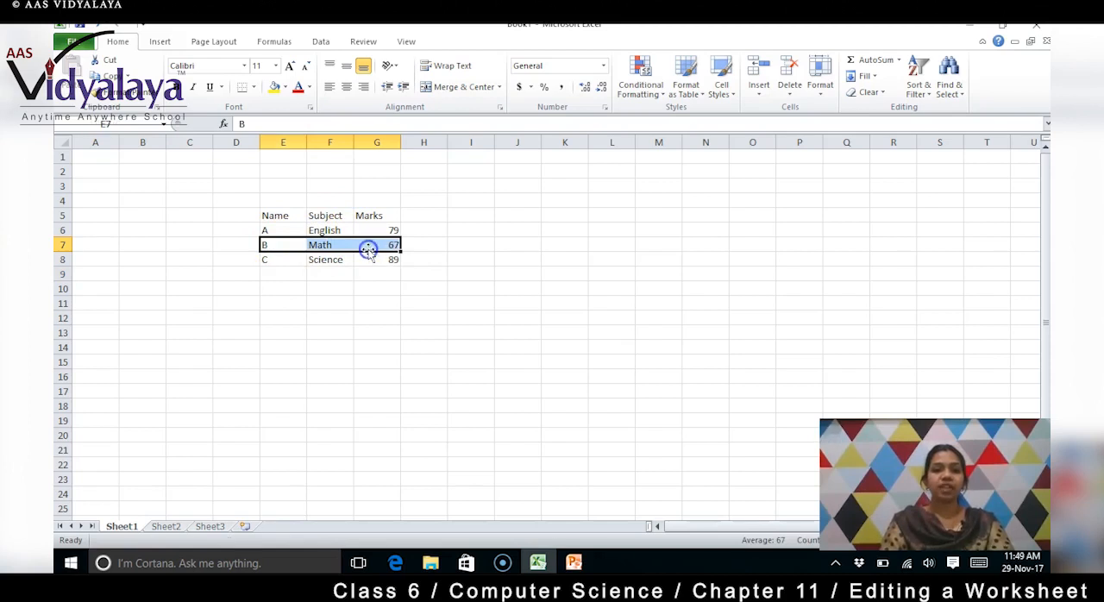
pyautogui.click(415, 266)
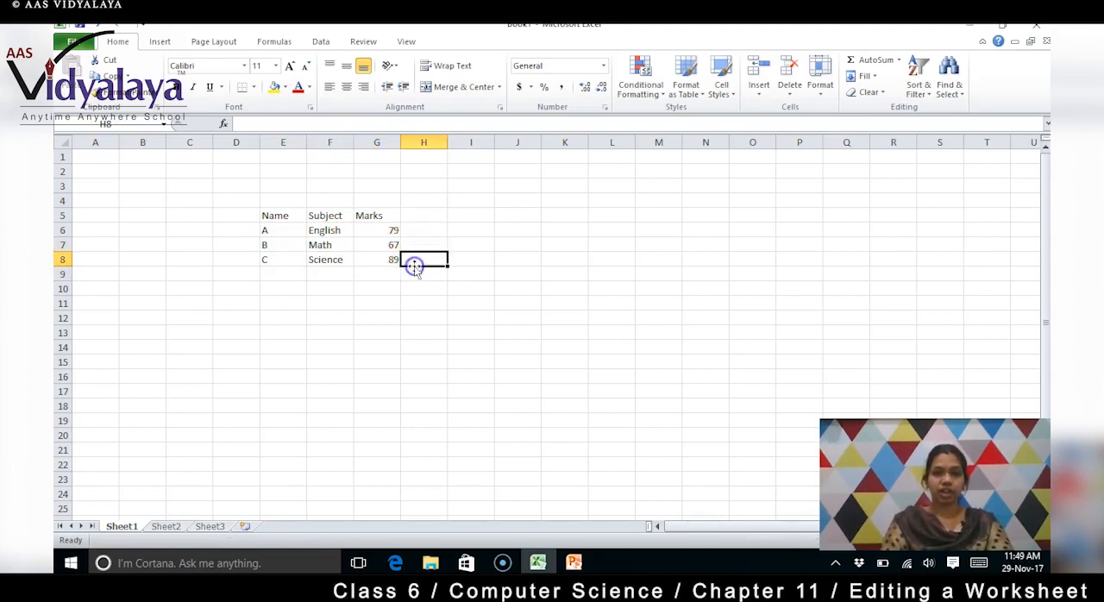
# Change the Math mark in cell G7 to 78 by editing the cell's existing content
pyautogui.click(391, 246)
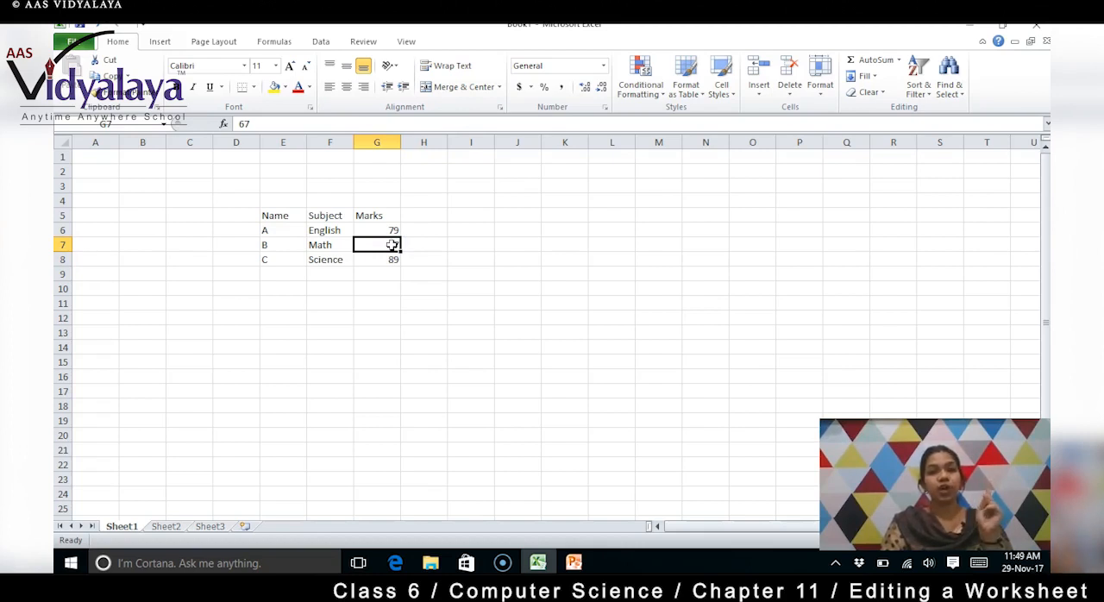
pyautogui.click(320, 125)
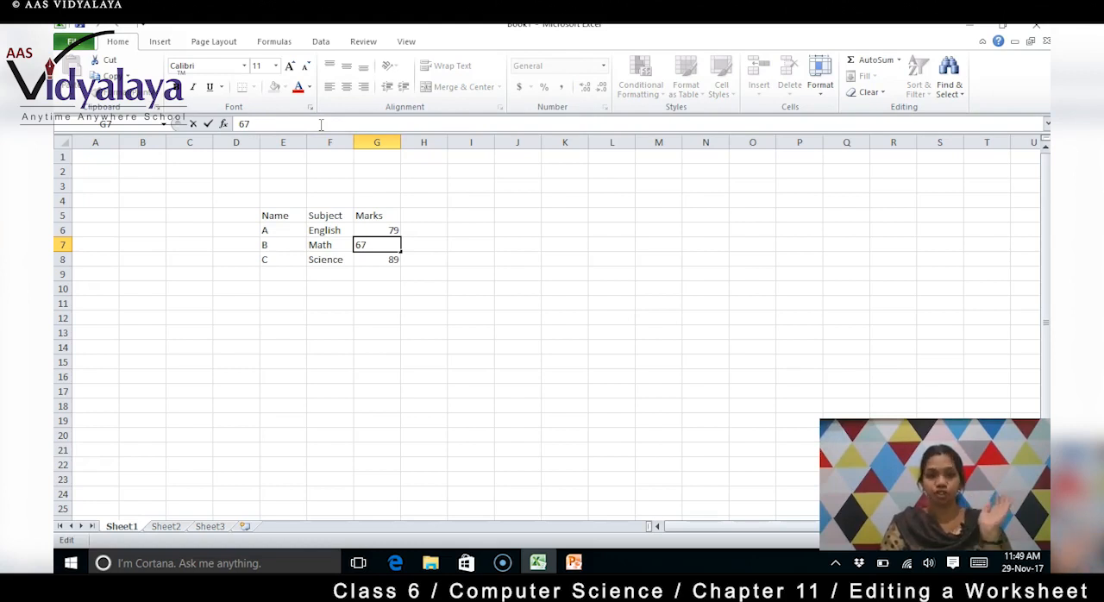
pyautogui.click(291, 121)
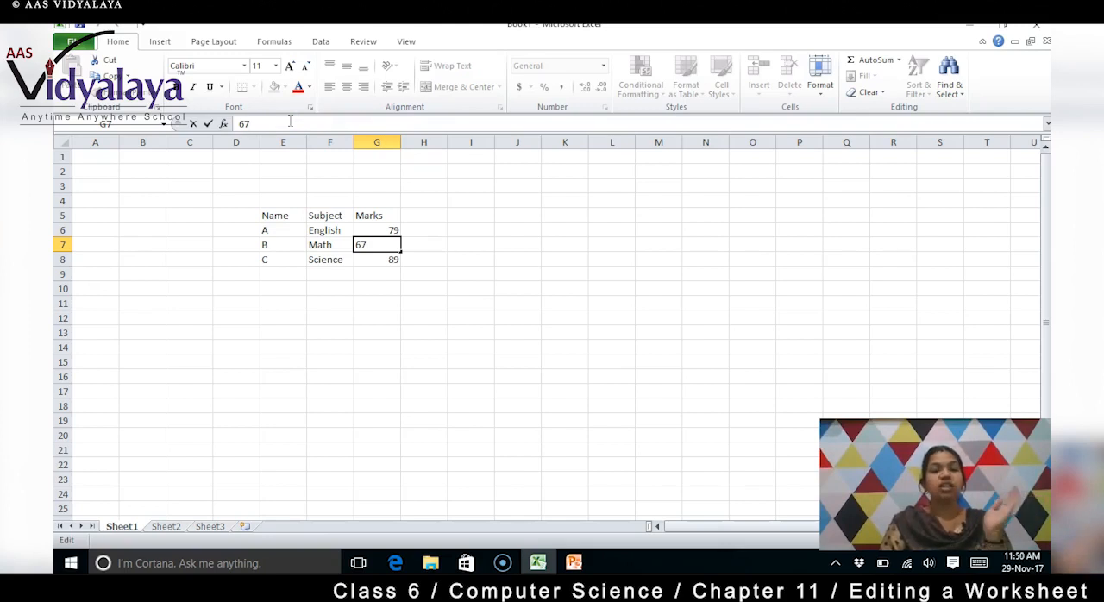
pyautogui.press('BackSpace')
pyautogui.press('BackSpace')
pyautogui.write('78')
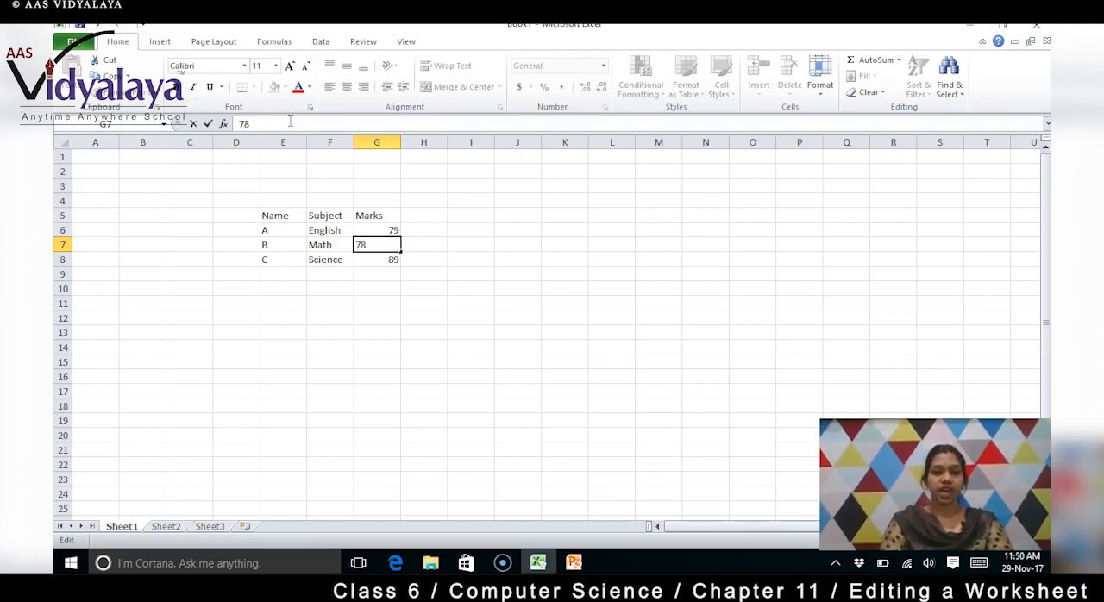
pyautogui.press('Return')
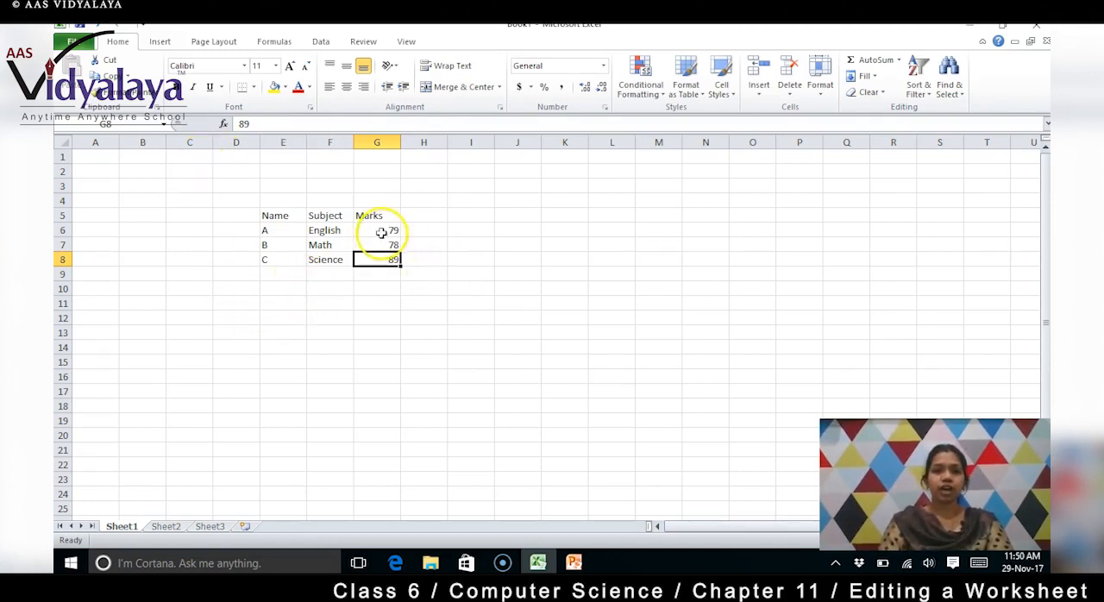
# Undo the last change to the Math mark in cell G7
pyautogui.click(375, 277)
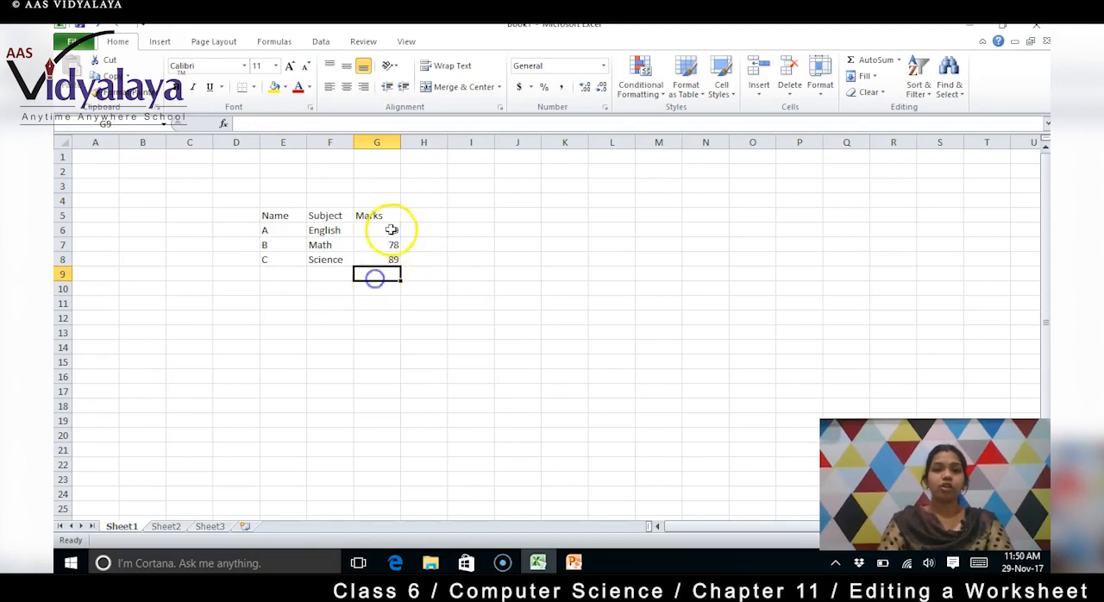
pyautogui.click(395, 246)
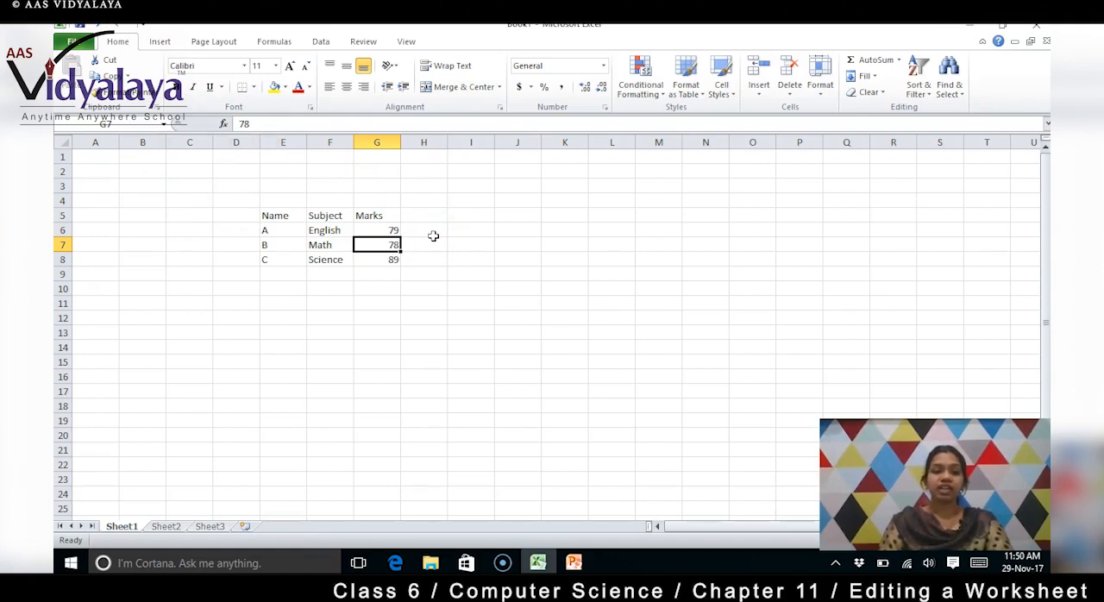
pyautogui.hotkey('ctrl', 'y')
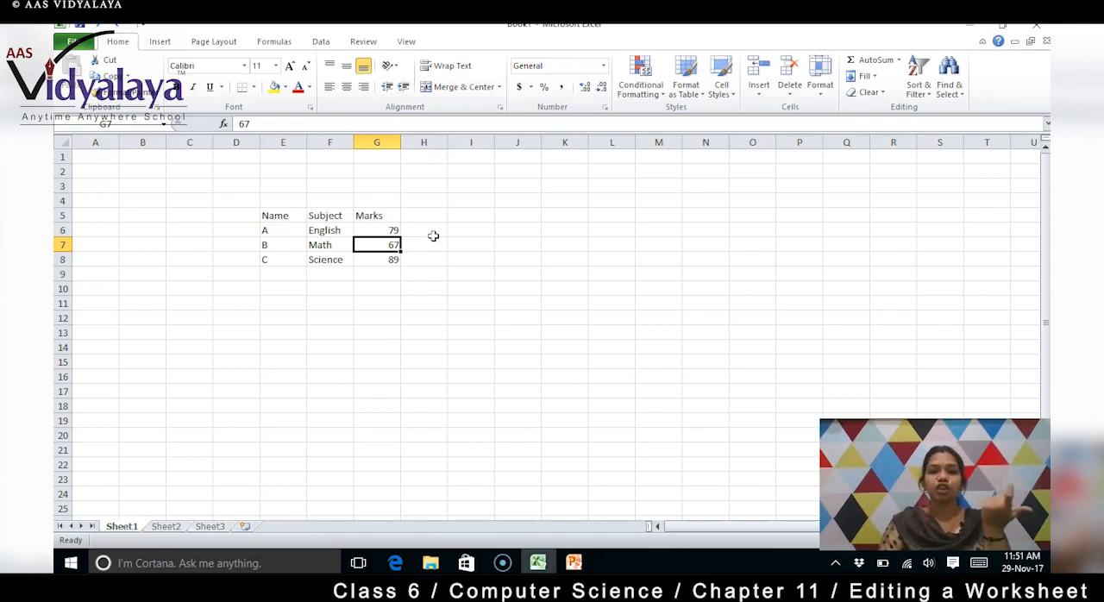
pyautogui.rightClick(383, 248)
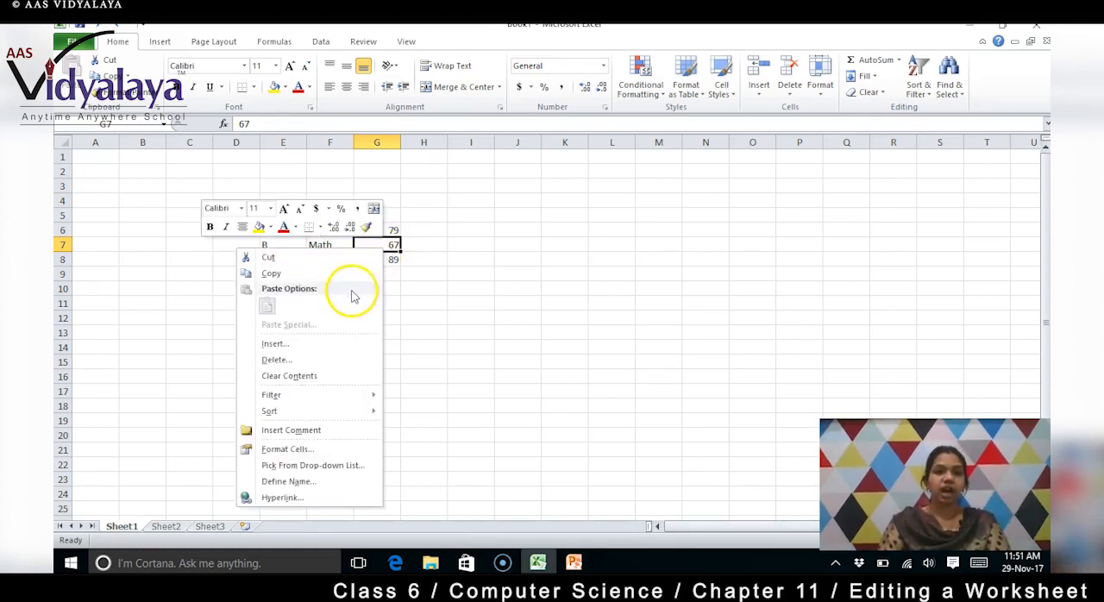
pyautogui.click(431, 341)
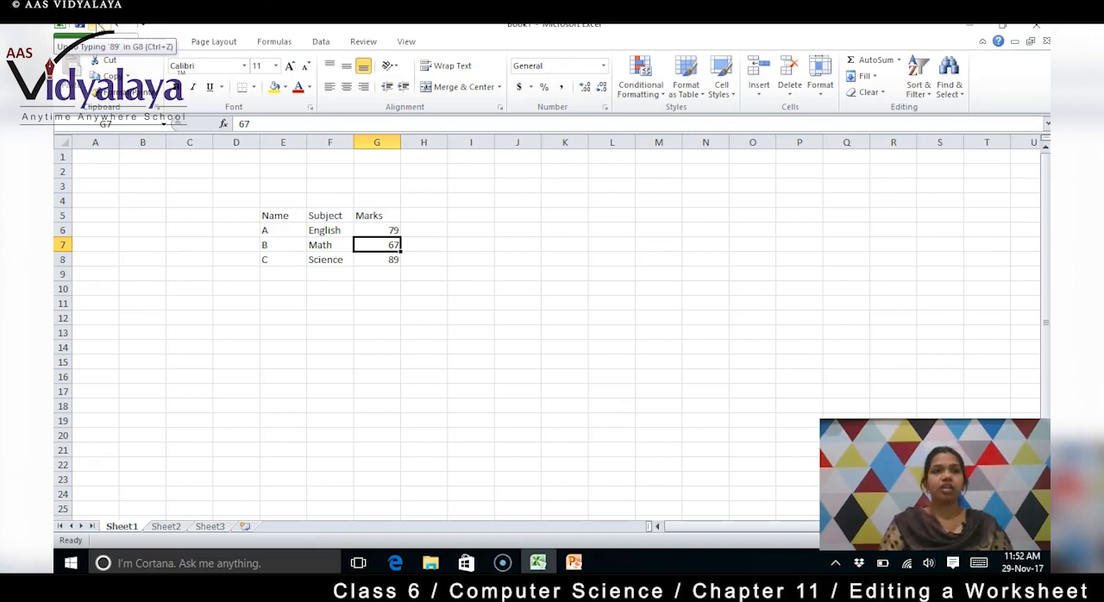
# Undo the last six entries one by one, emptying the subject and mark cells F6 to G8
pyautogui.click(93, 26)
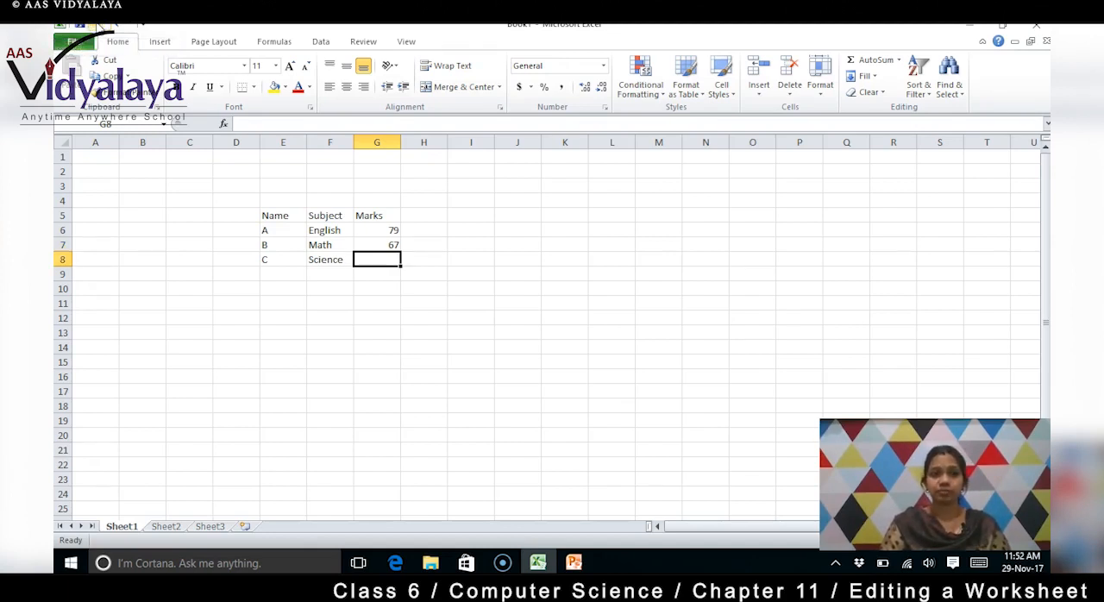
pyautogui.click(93, 26)
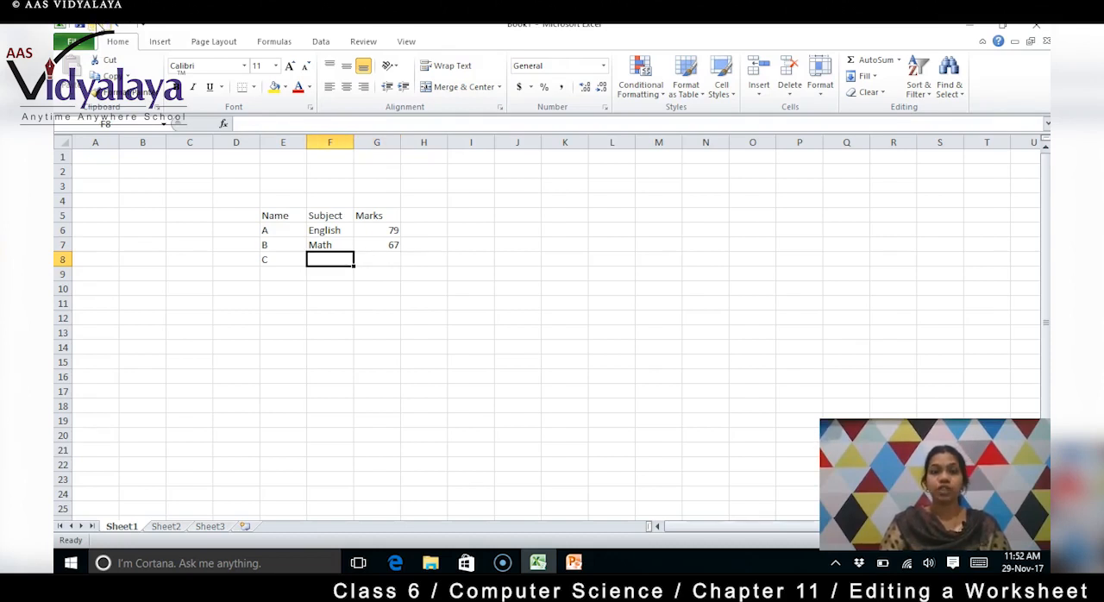
pyautogui.click(93, 26)
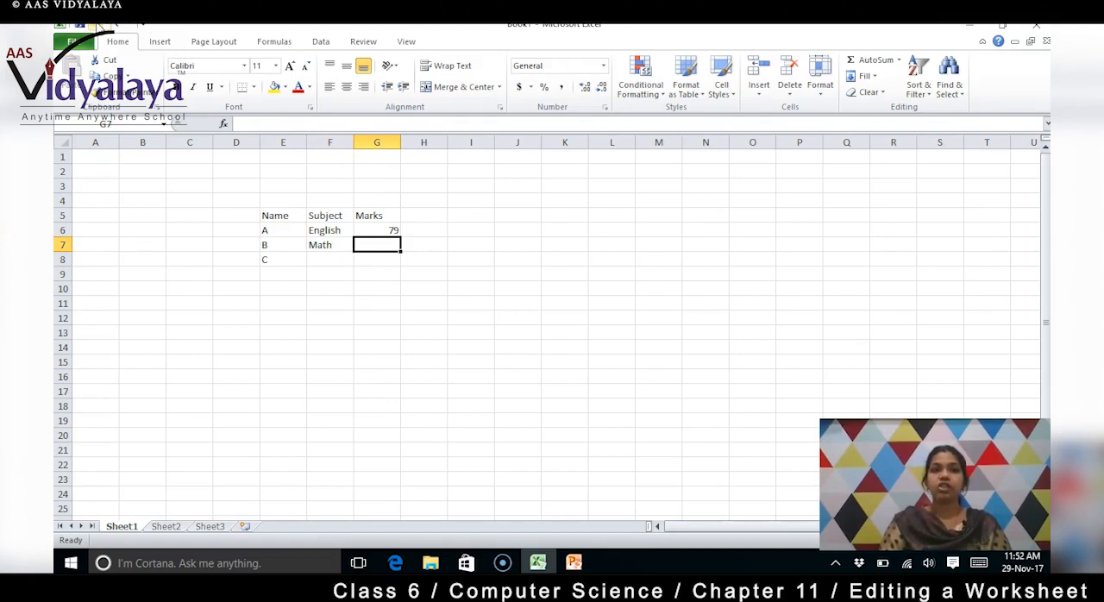
pyautogui.click(93, 26)
pyautogui.click(93, 26)
pyautogui.click(93, 26)
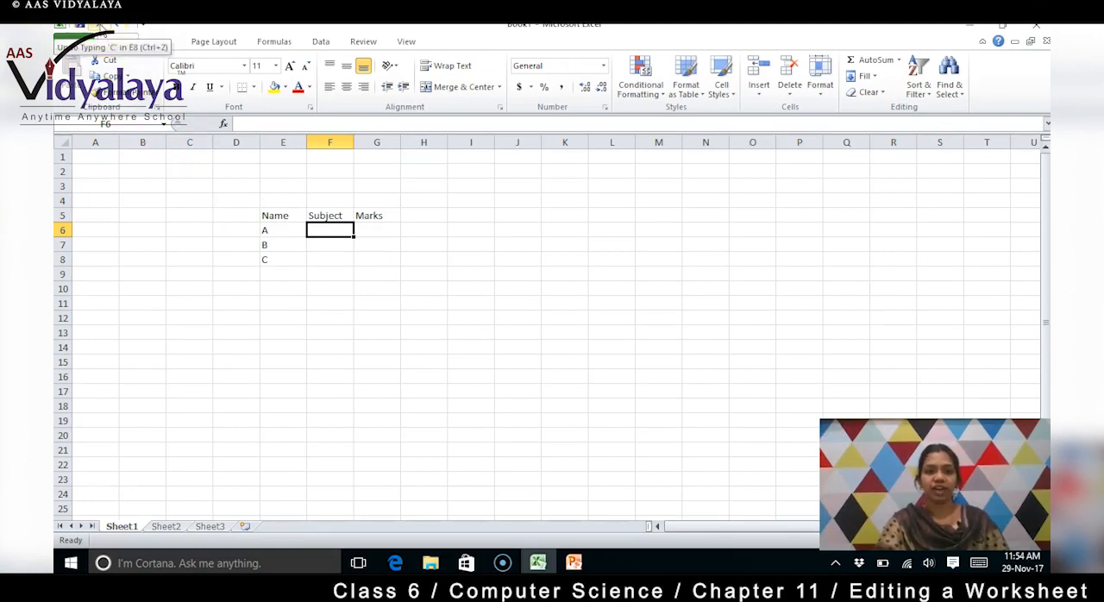
# Redo the entries English in F6 and 79 in G6
pyautogui.click(121, 27)
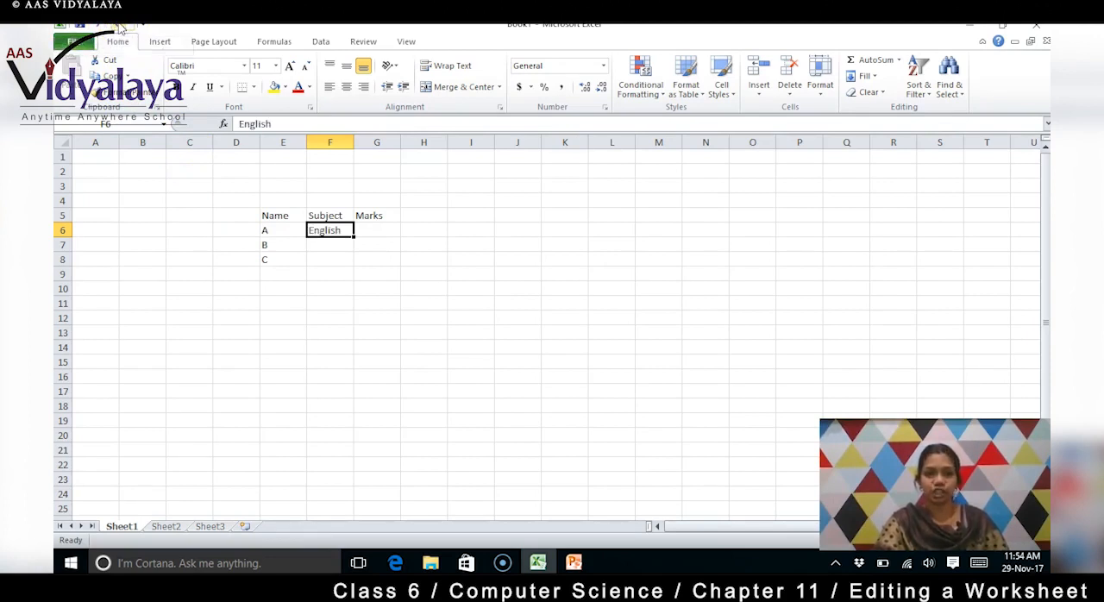
pyautogui.click(121, 28)
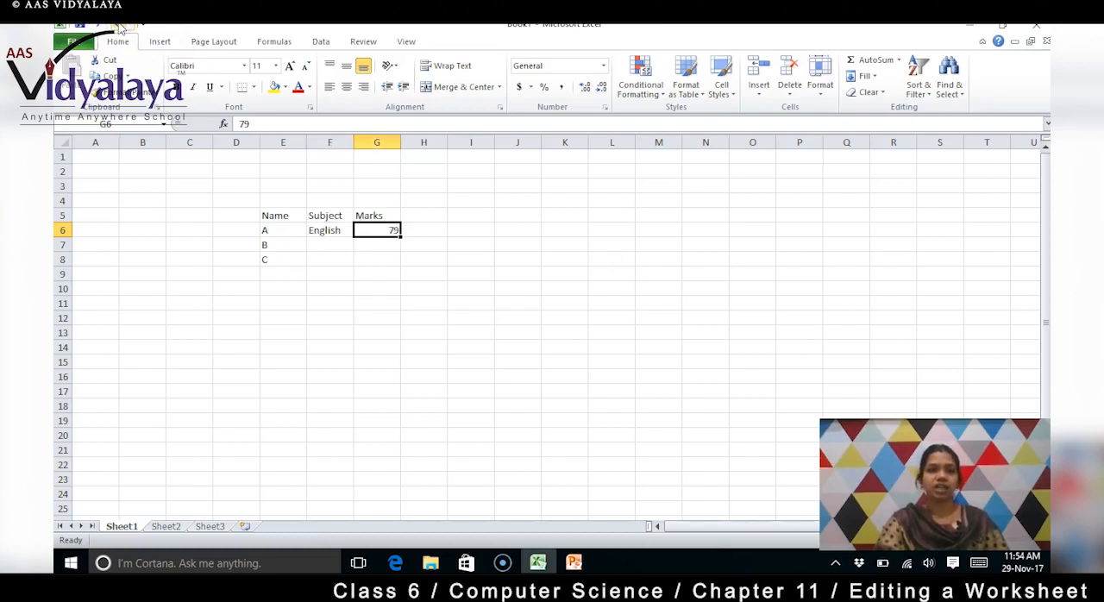
# Redo the remaining entries one by one: Math in F7, 67 in G7, Science in F8, 89 in G8 and 78 in G7
pyautogui.click(121, 28)
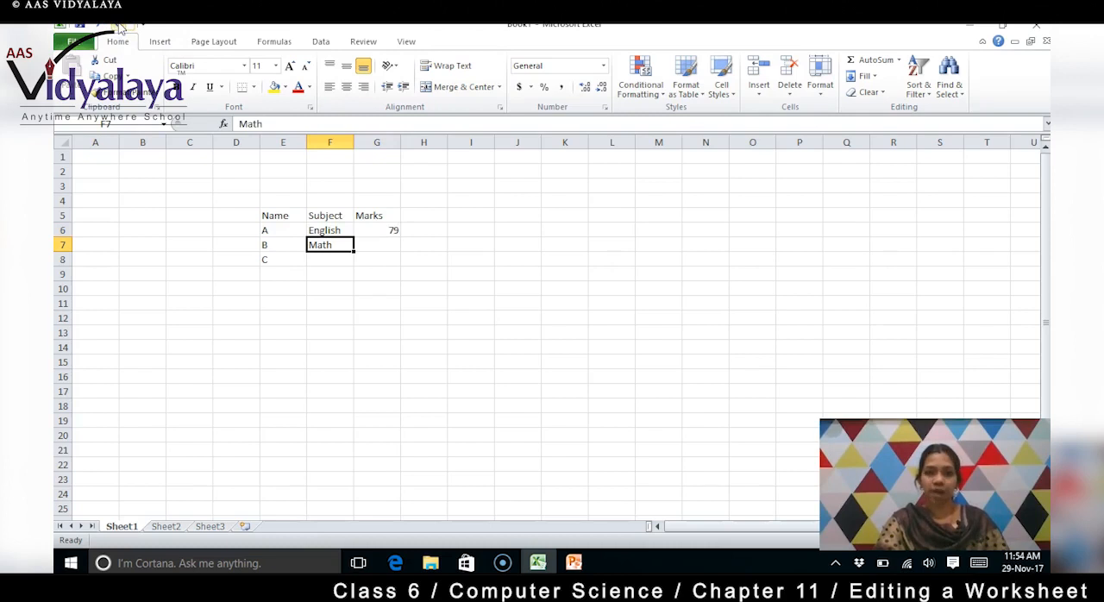
pyautogui.click(120, 28)
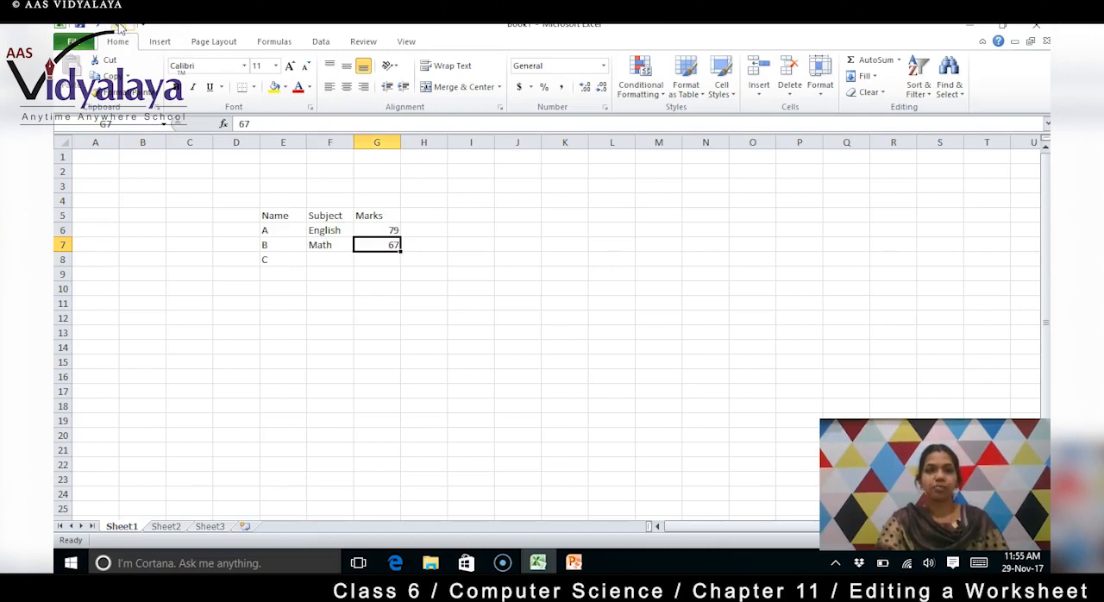
pyautogui.click(121, 28)
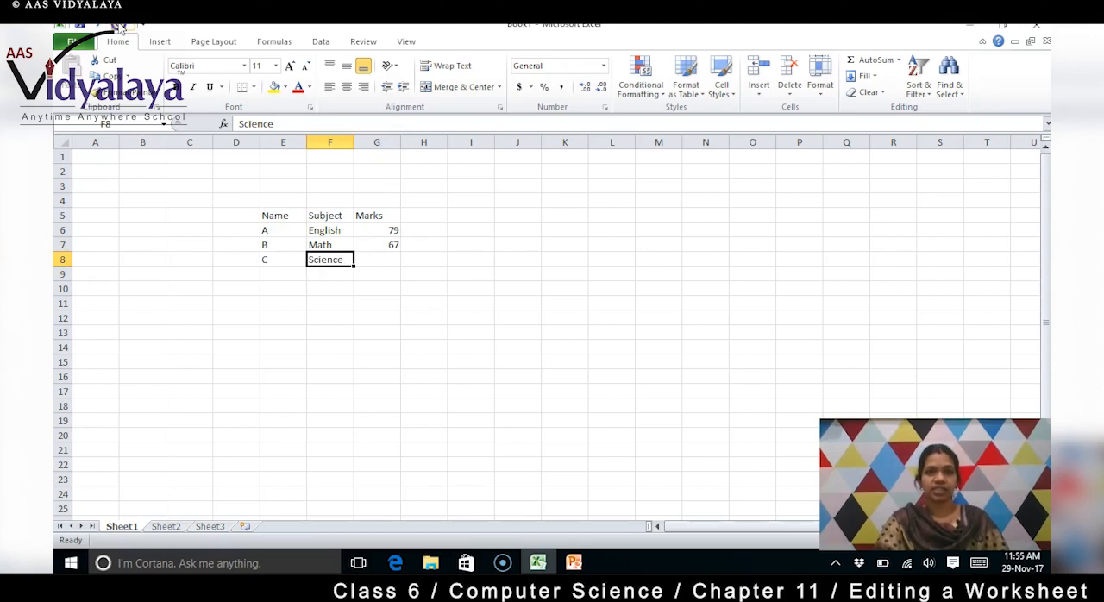
pyautogui.click(121, 28)
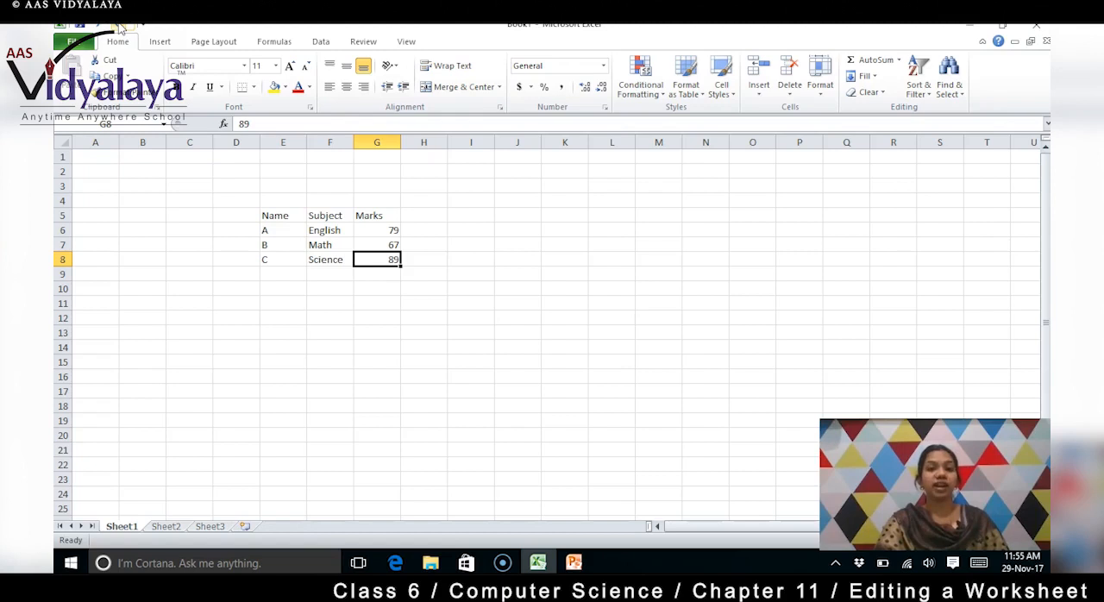
pyautogui.click(120, 27)
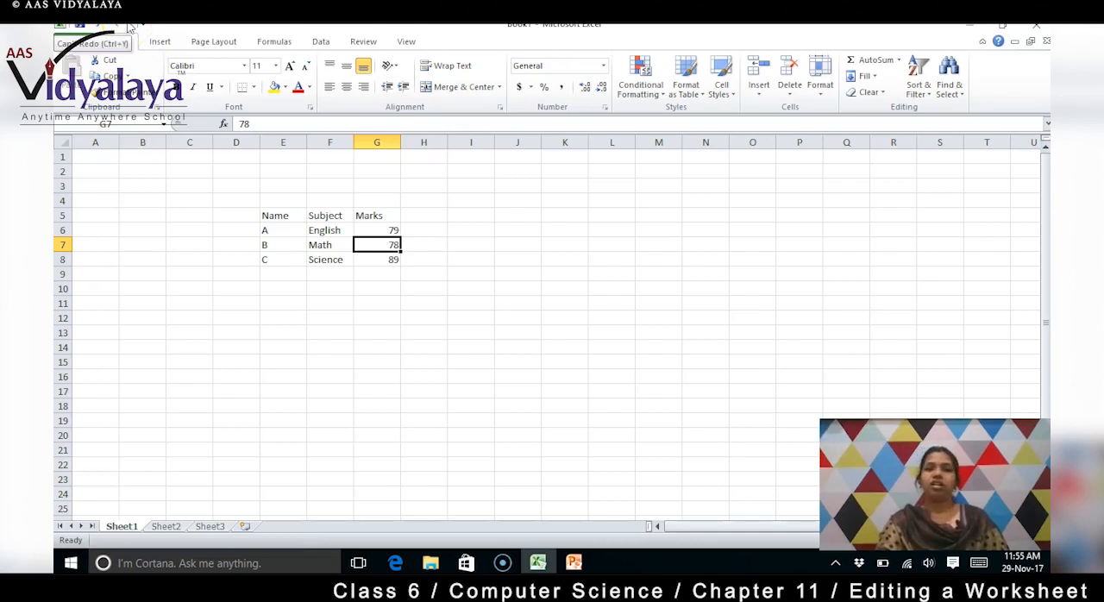
# Insert a blank column before the Marks column by selecting the whole of column G
pyautogui.click(455, 286)
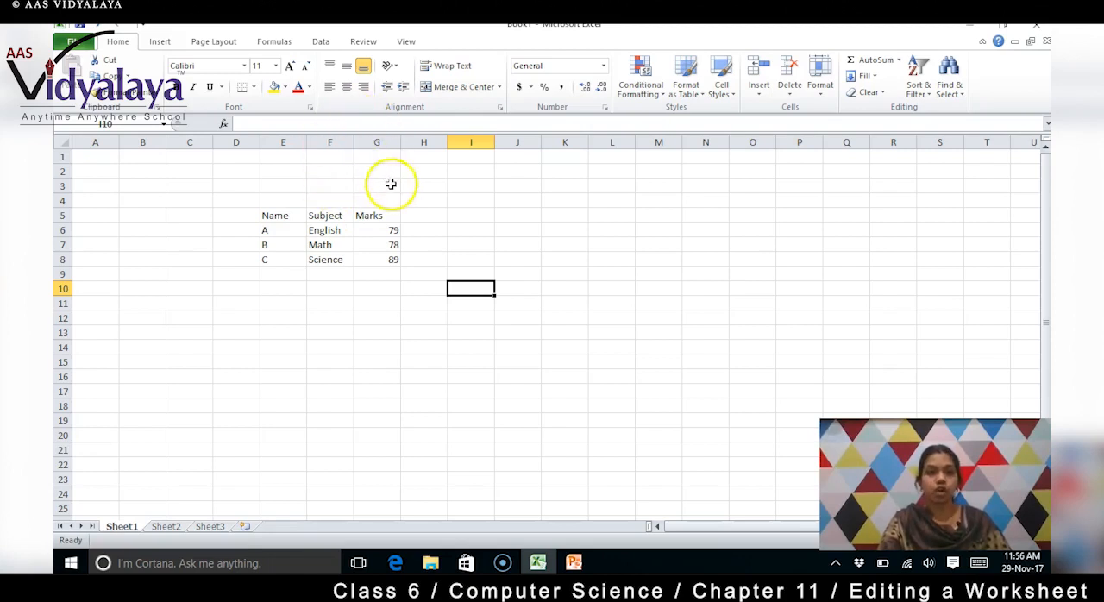
pyautogui.click(383, 140)
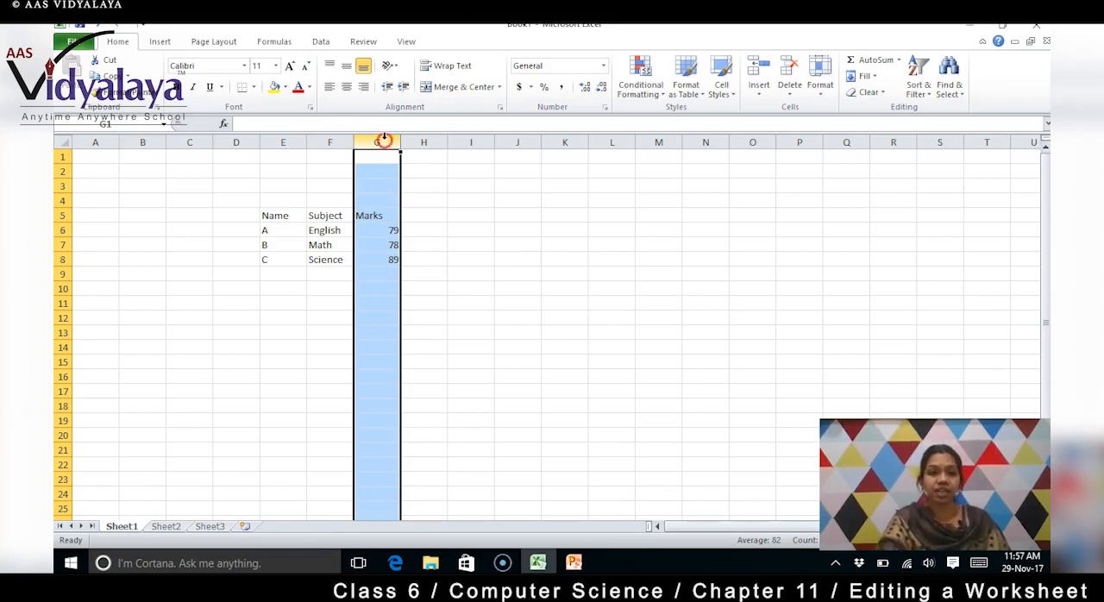
pyautogui.rightClick(383, 139)
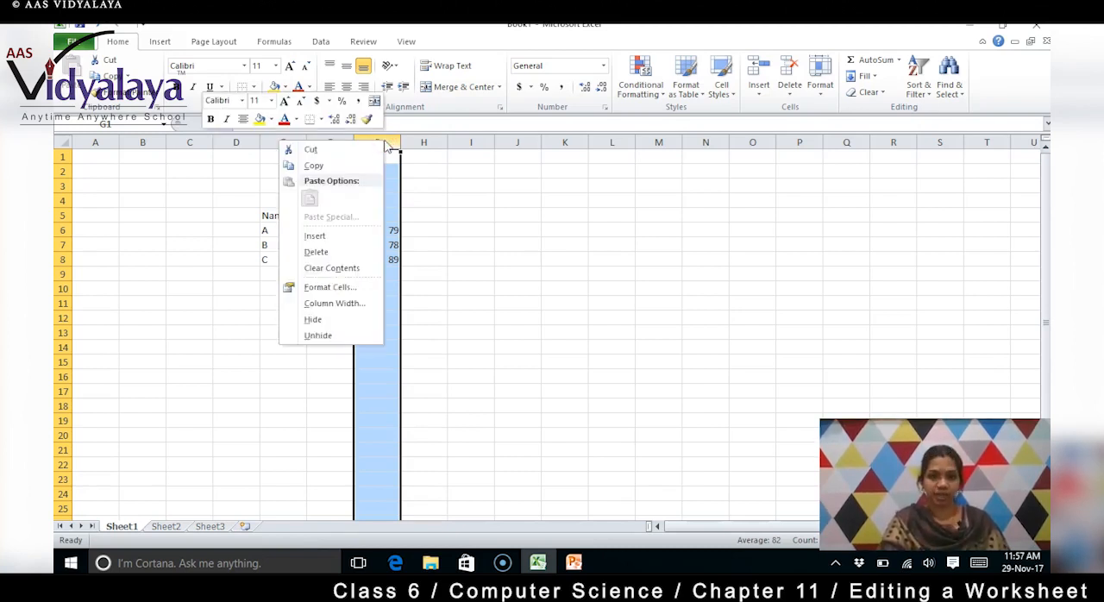
pyautogui.click(344, 239)
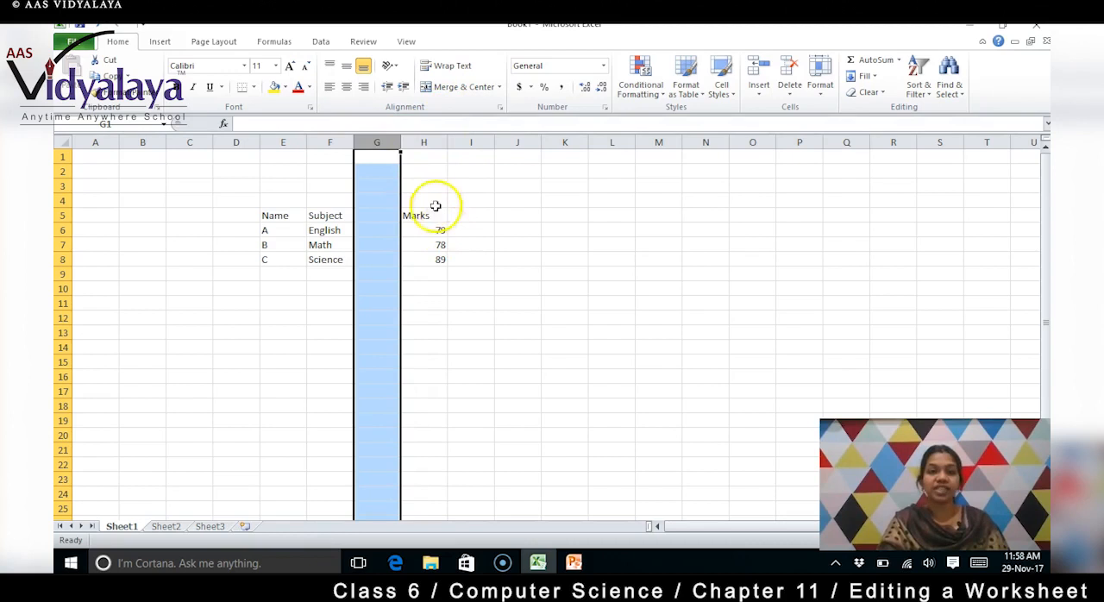
pyautogui.click(422, 157)
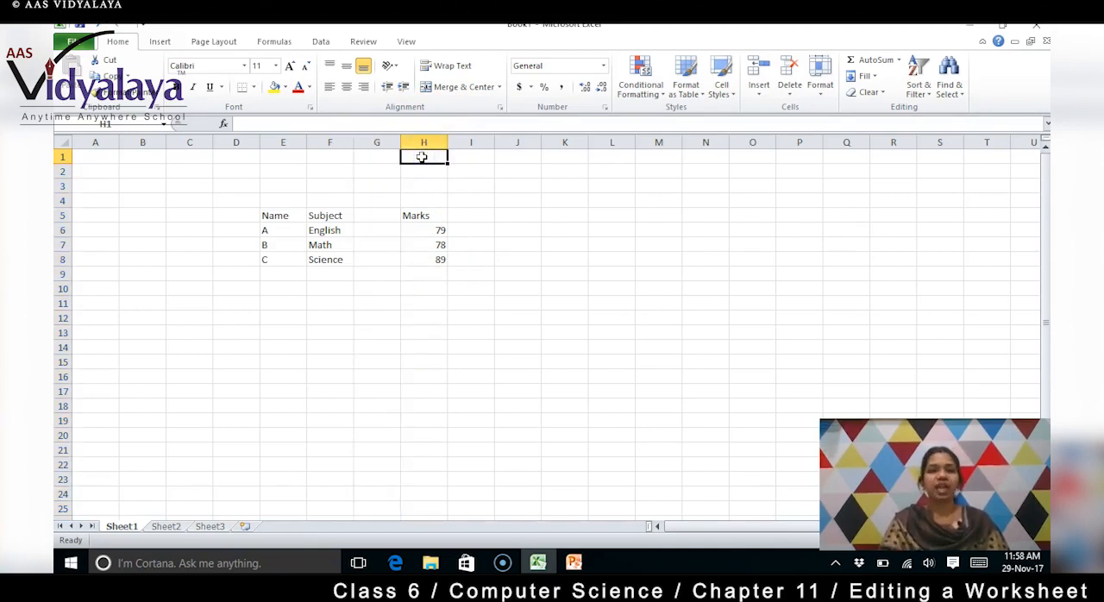
pyautogui.rightClick(422, 157)
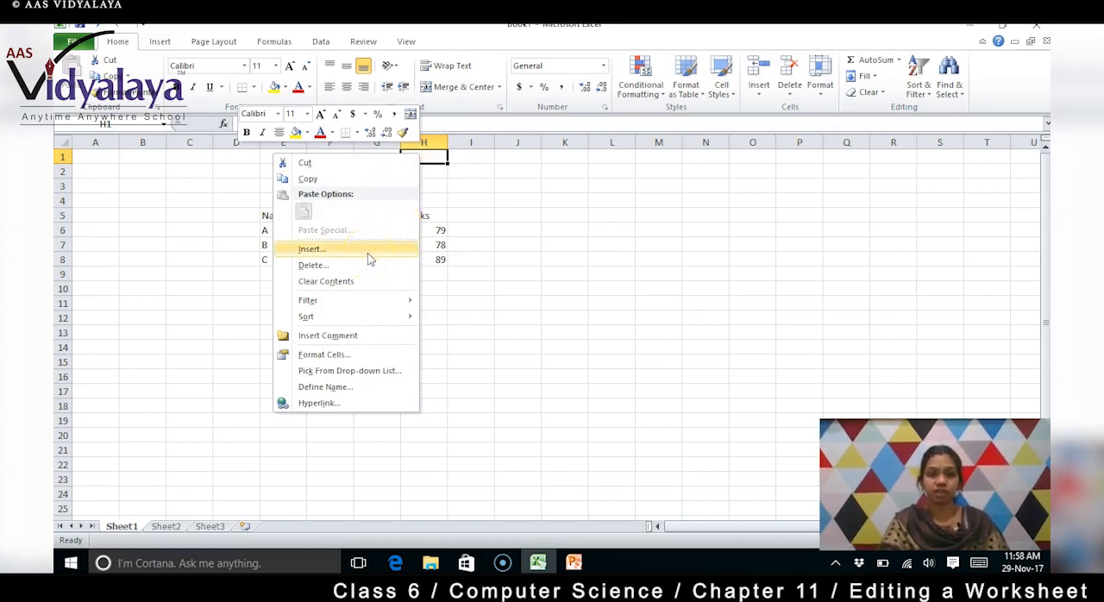
pyautogui.click(498, 196)
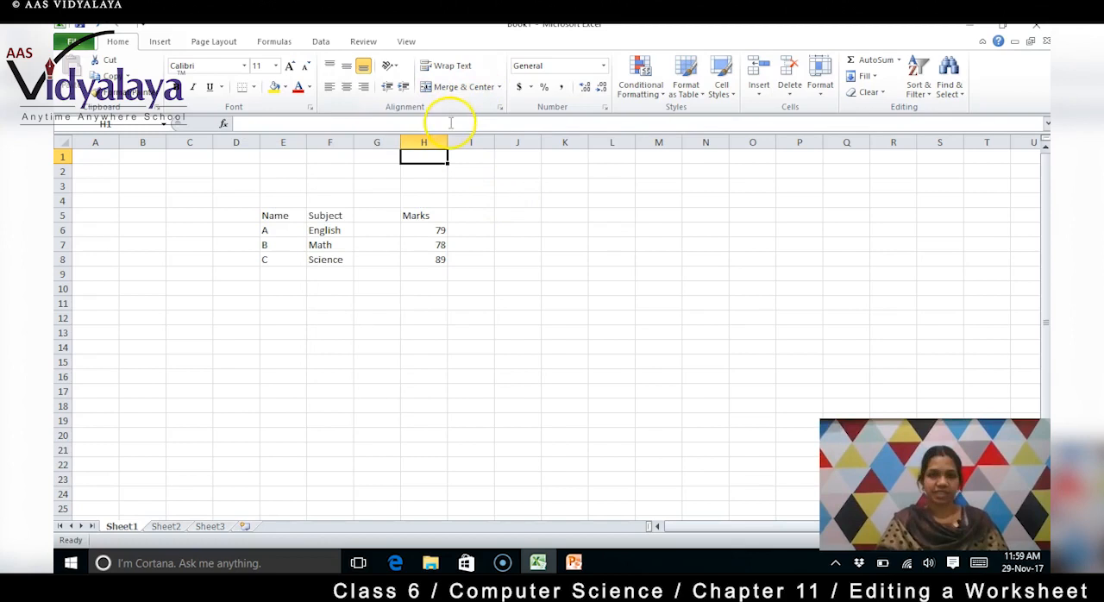
# Insert an entire column at cell I3, using the Entire column option
pyautogui.click(475, 186)
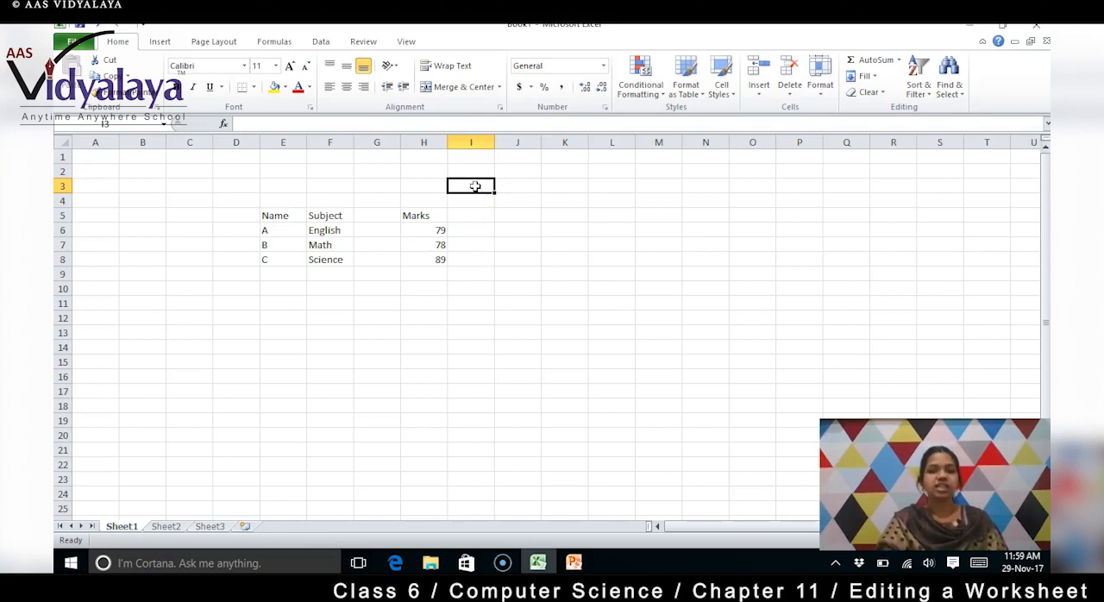
pyautogui.rightClick(473, 186)
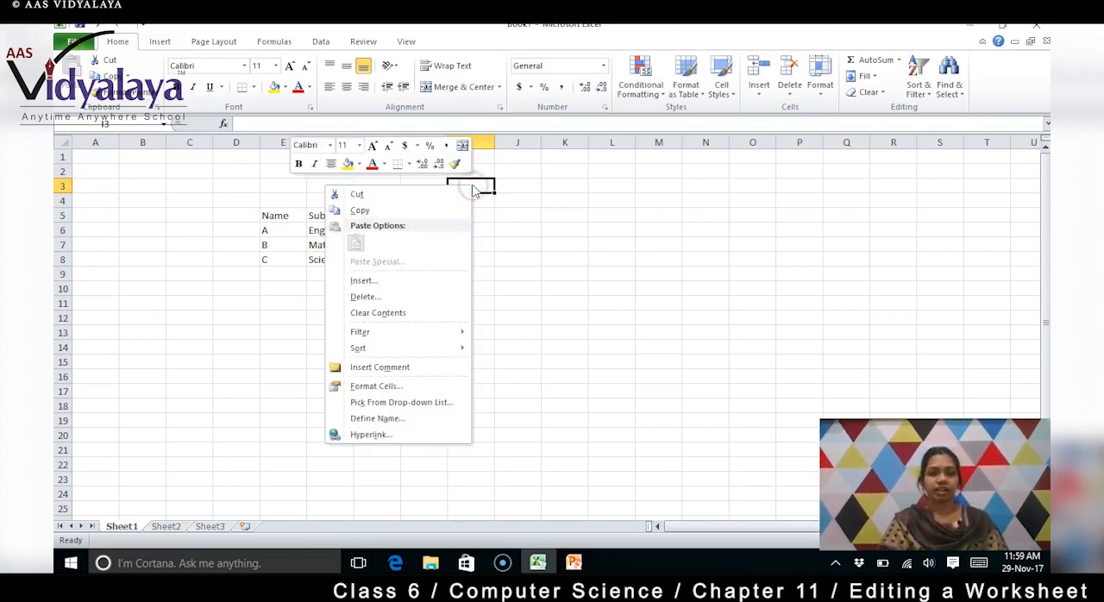
pyautogui.click(420, 283)
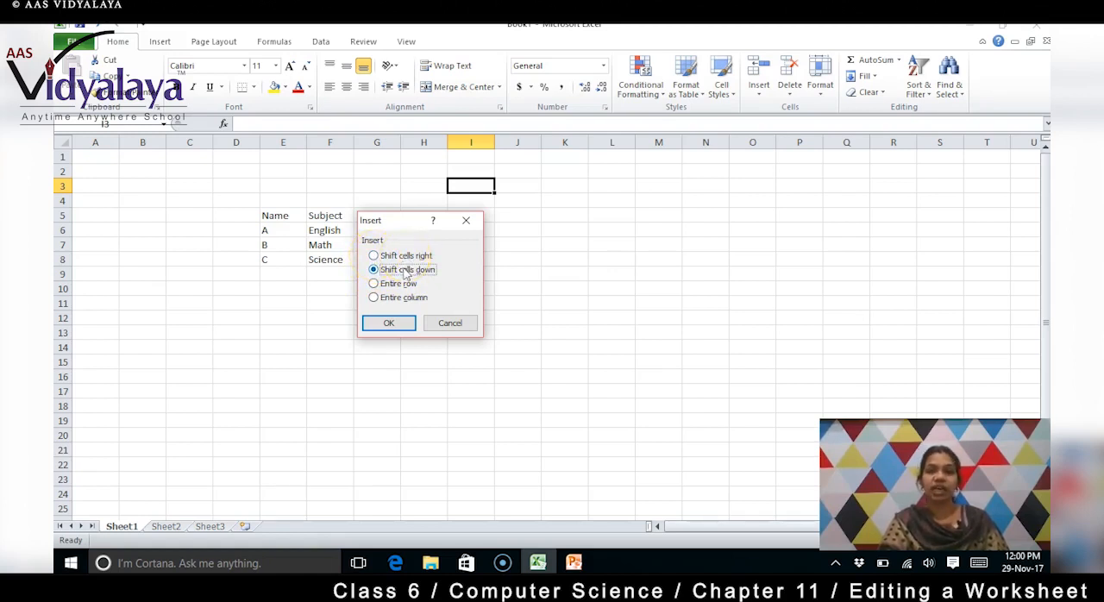
pyautogui.click(374, 297)
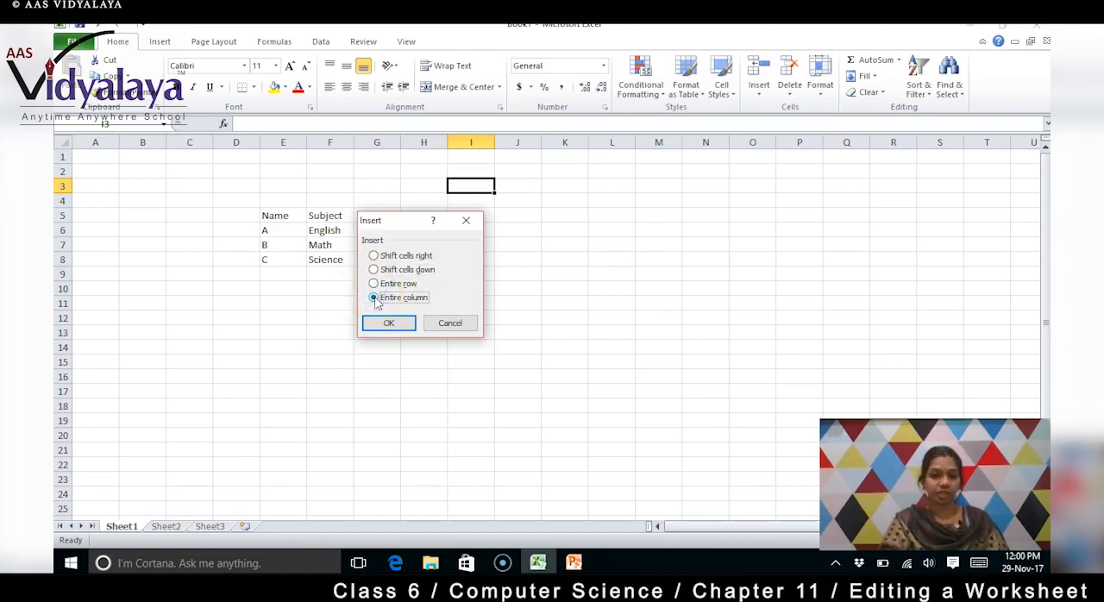
pyautogui.click(390, 323)
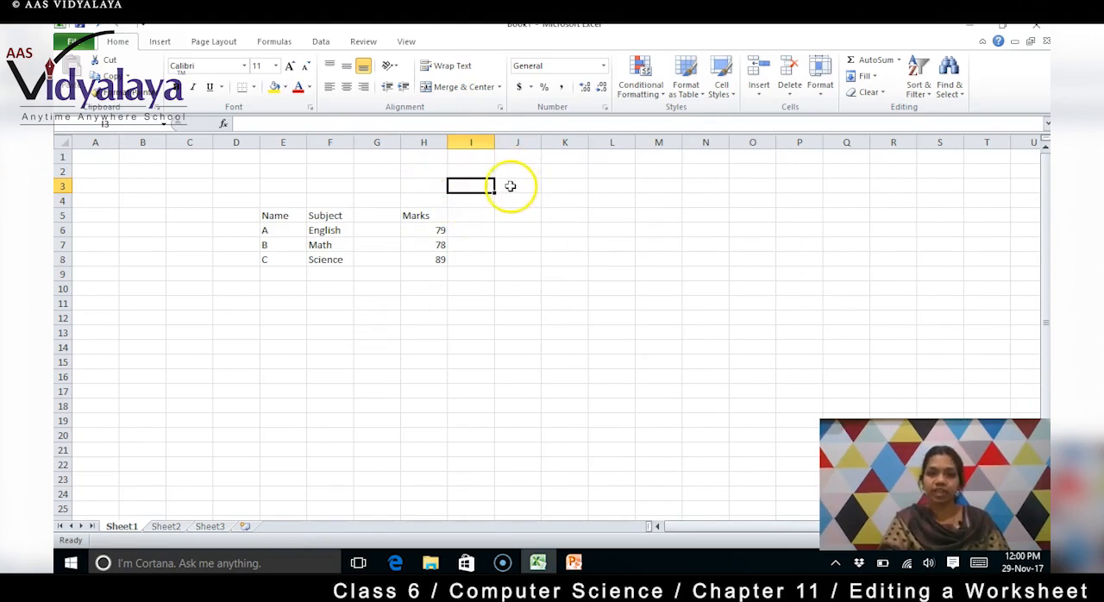
# Insert an entire column before the Marks heading, starting from cell H5 with the Entire column option
pyautogui.click(431, 214)
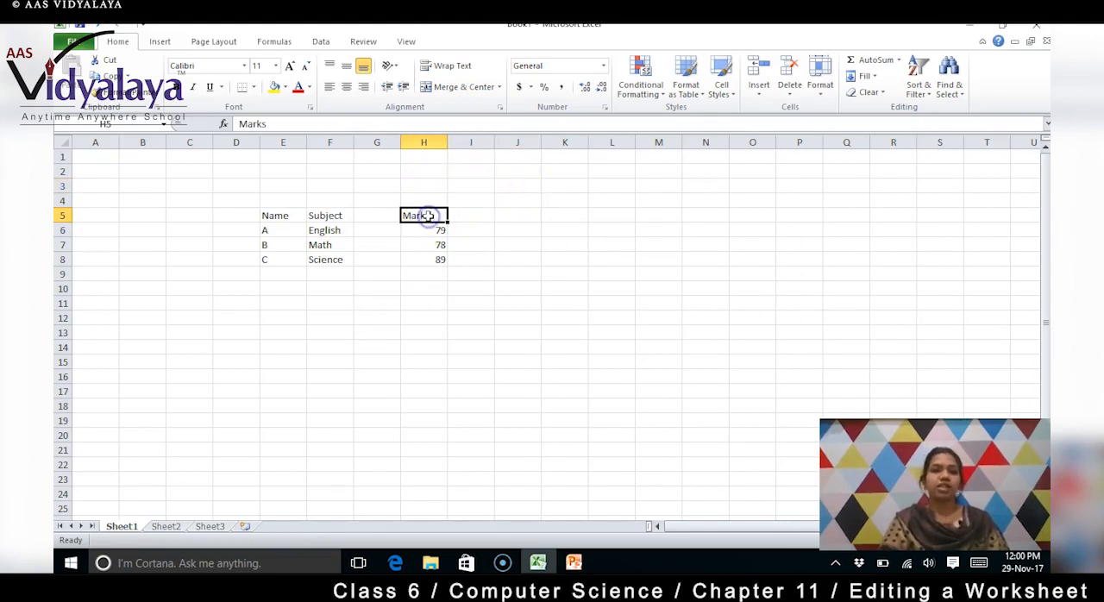
pyautogui.rightClick(423, 216)
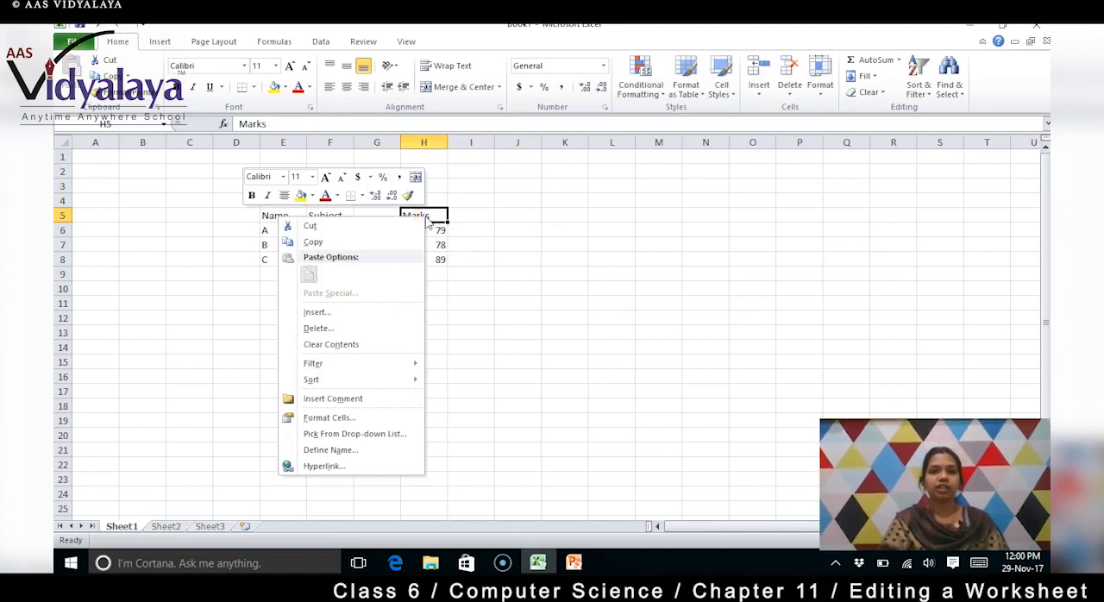
pyautogui.click(383, 313)
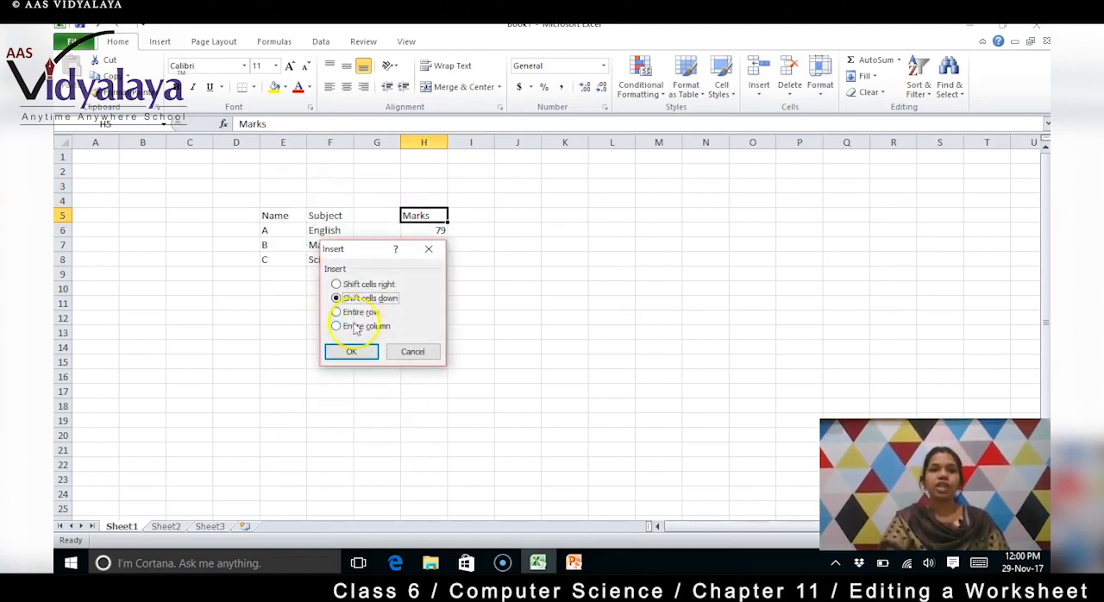
pyautogui.click(336, 328)
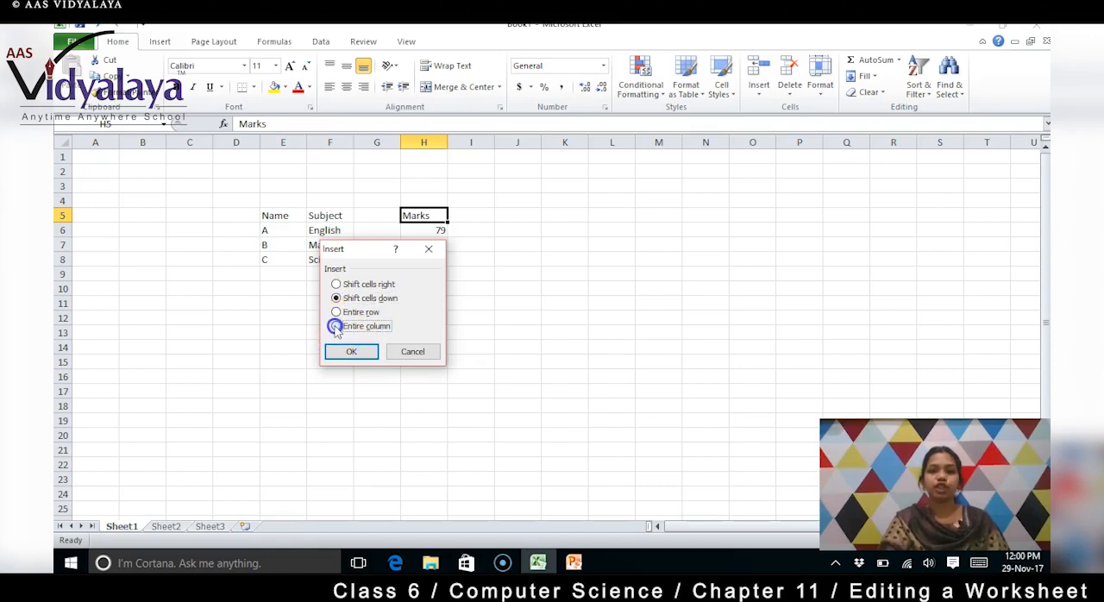
pyautogui.click(352, 352)
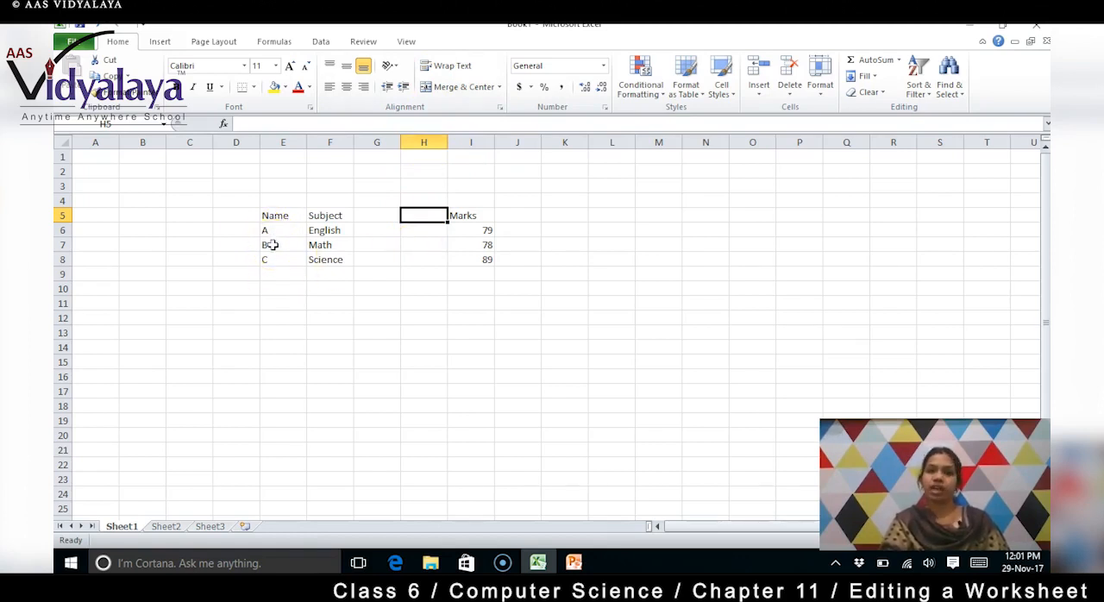
# Insert a blank row between the heading row and the row of name A by selecting the whole of row 6
pyautogui.click(64, 230)
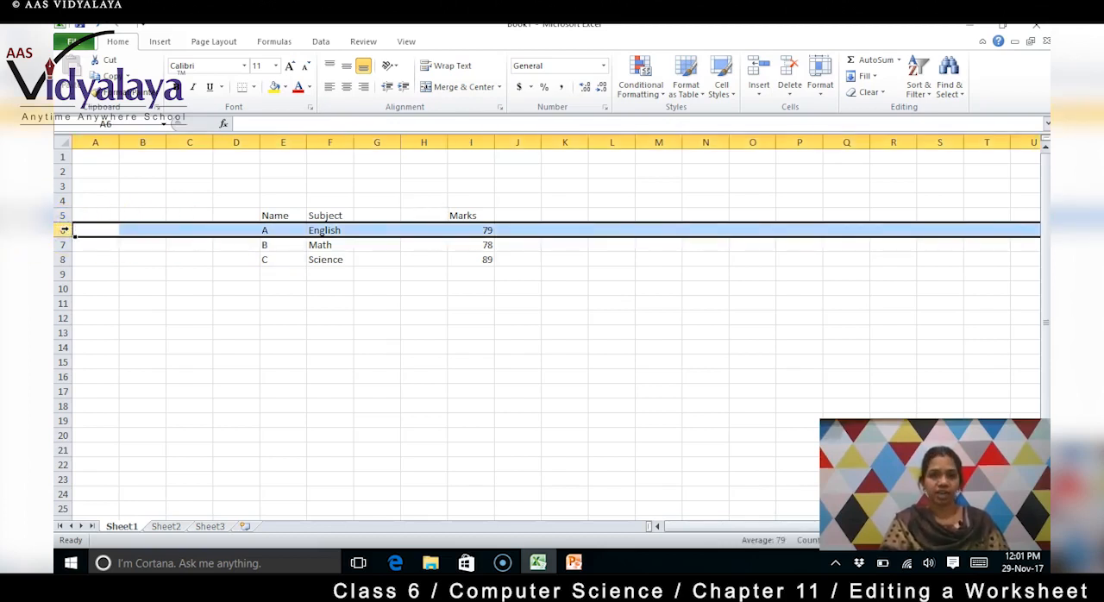
pyautogui.rightClick(64, 229)
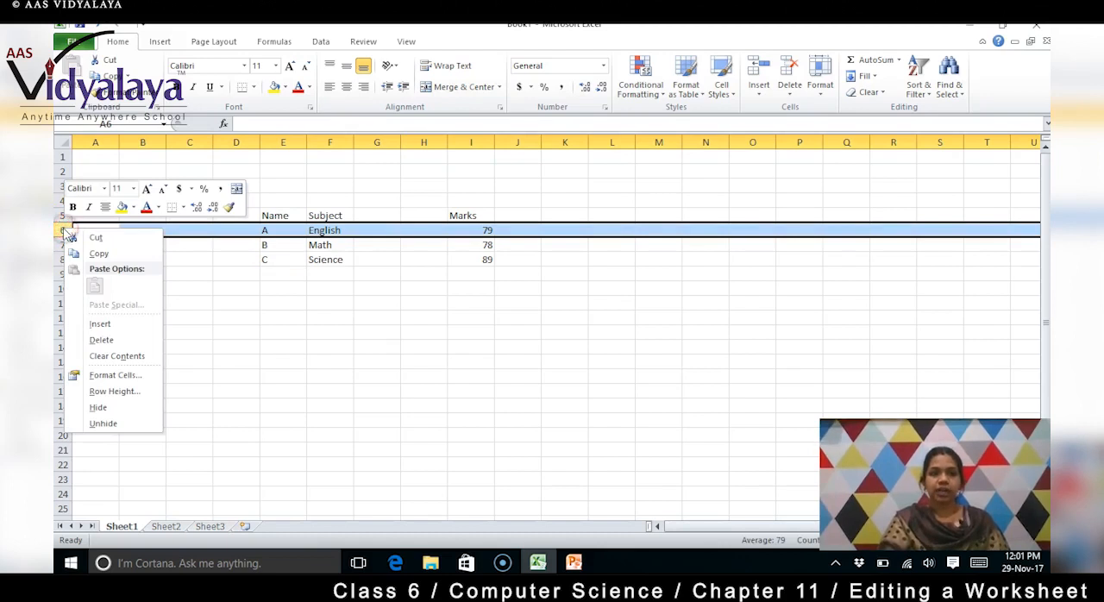
pyautogui.click(96, 324)
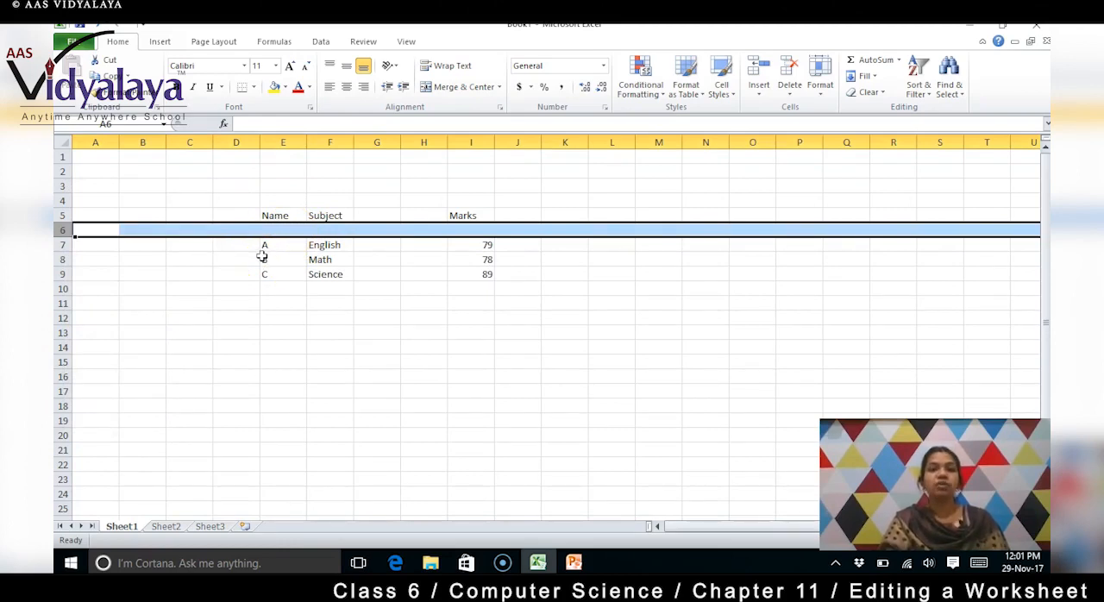
# Insert a blank row above the row of name B by selecting the whole of row 8
pyautogui.click(264, 256)
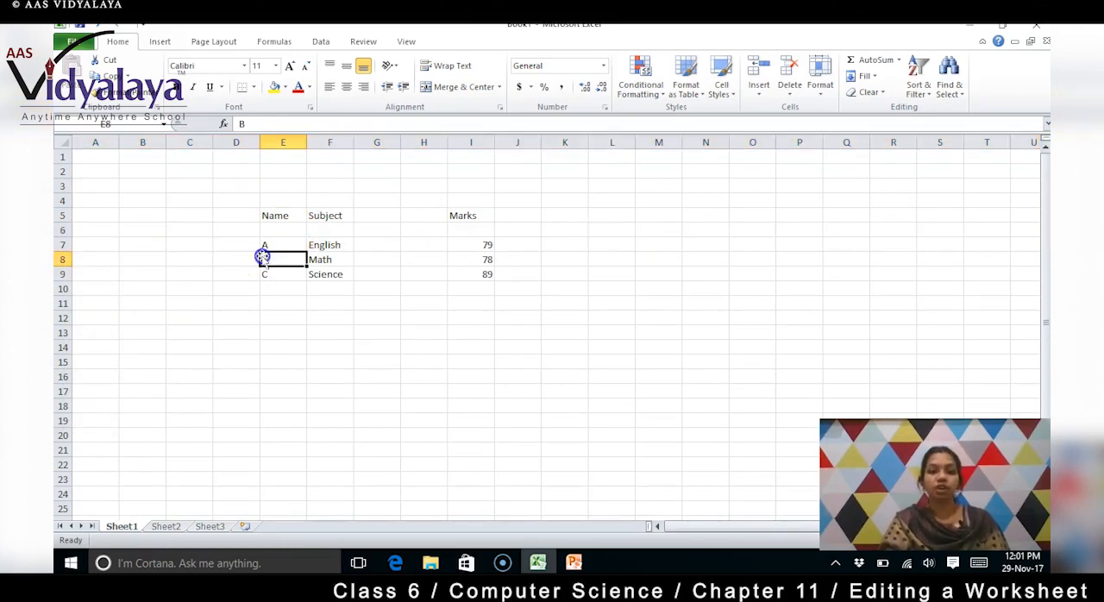
pyautogui.click(63, 259)
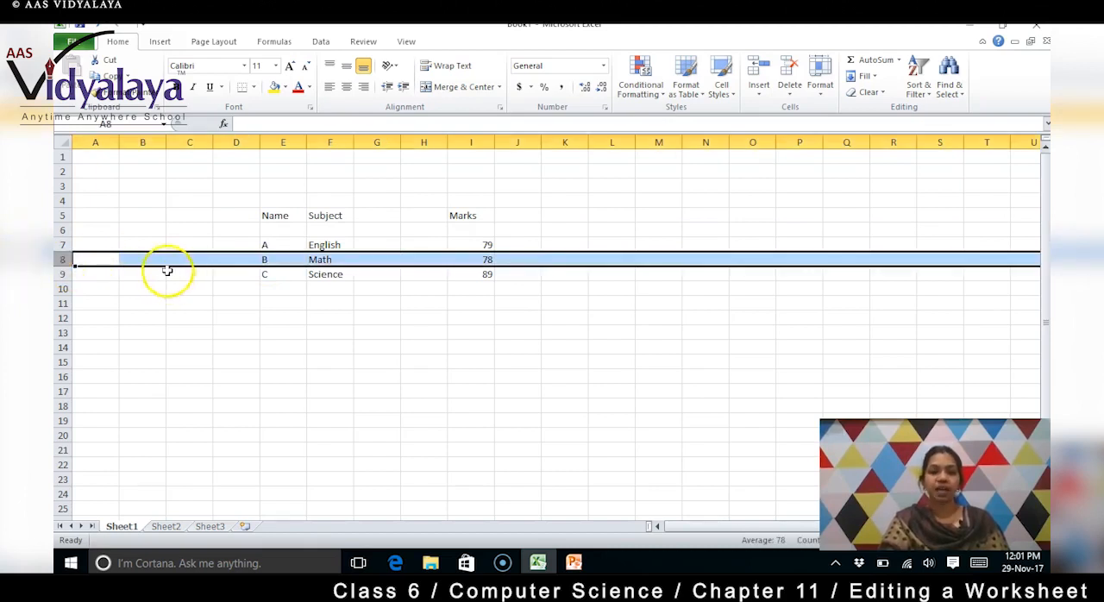
pyautogui.rightClick(66, 260)
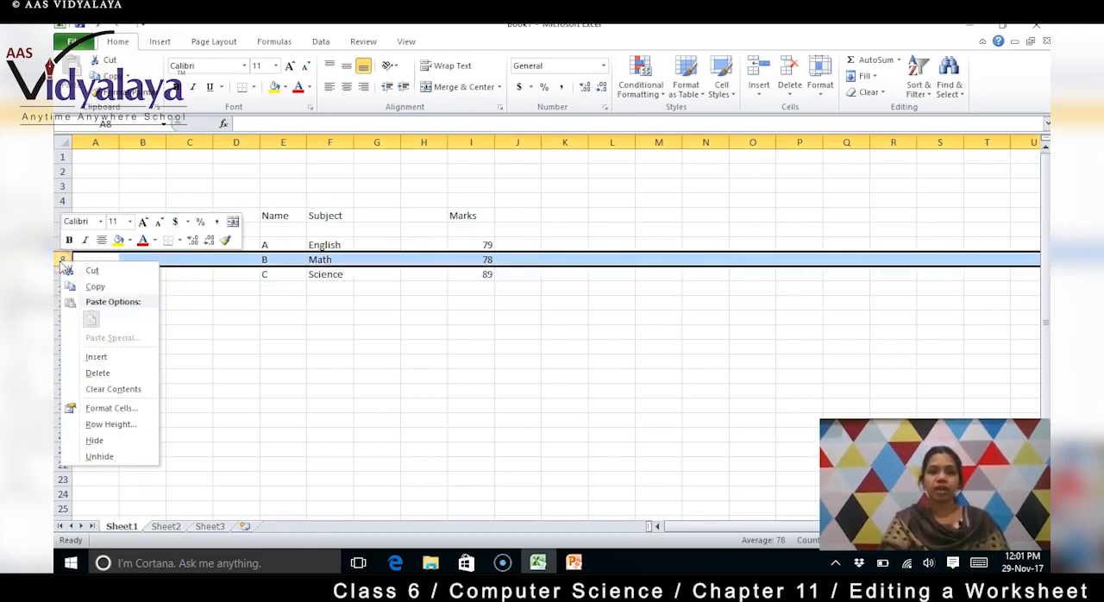
pyautogui.click(123, 361)
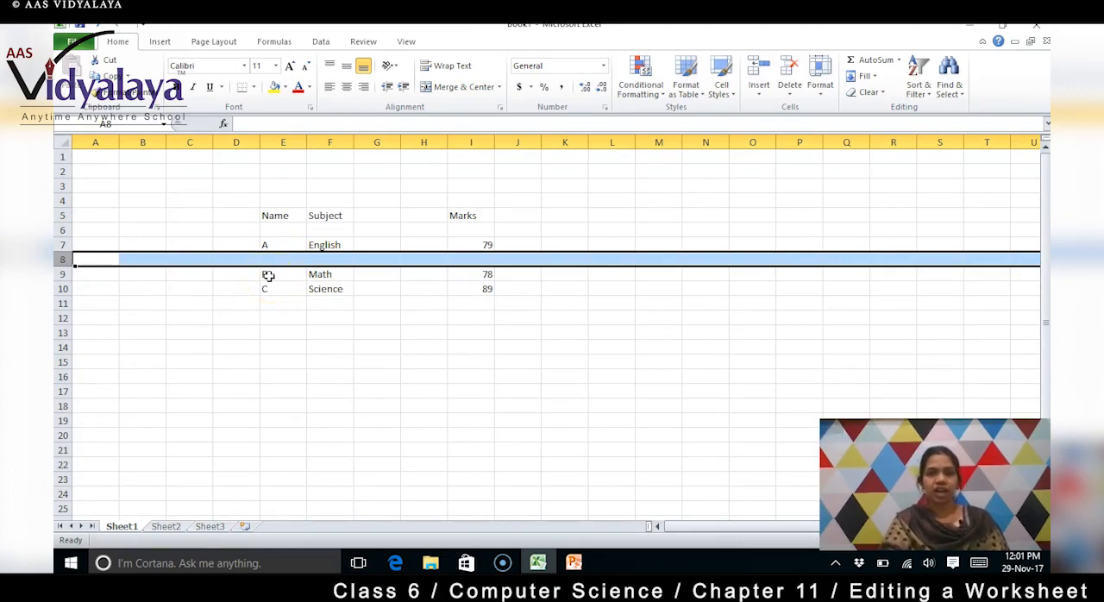
# Insert another row above name B, starting from cell E9 with the Entire row option
pyautogui.click(234, 274)
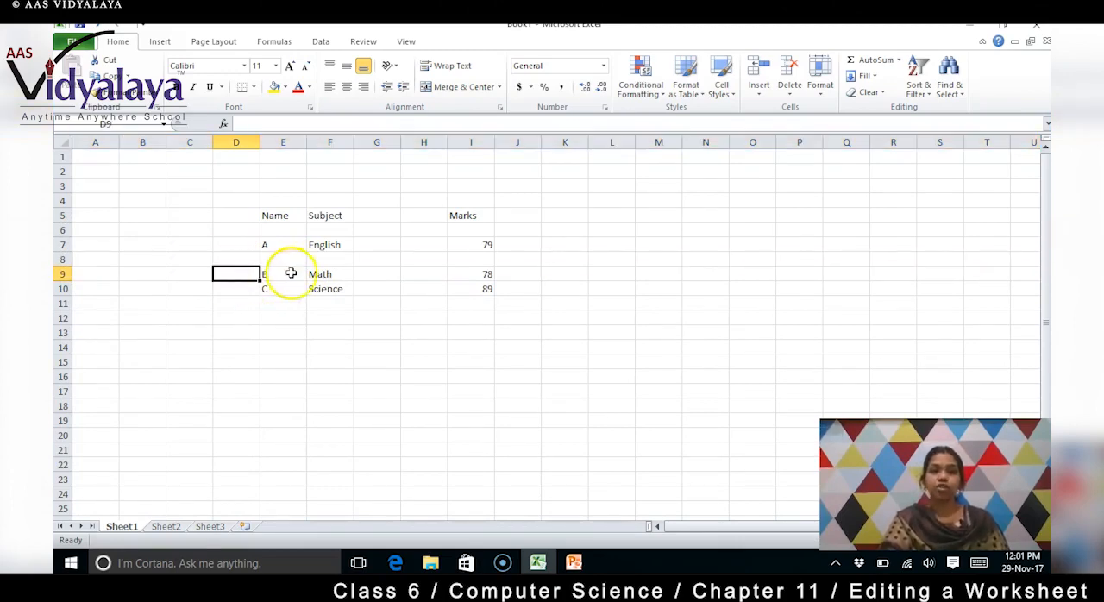
pyautogui.click(278, 276)
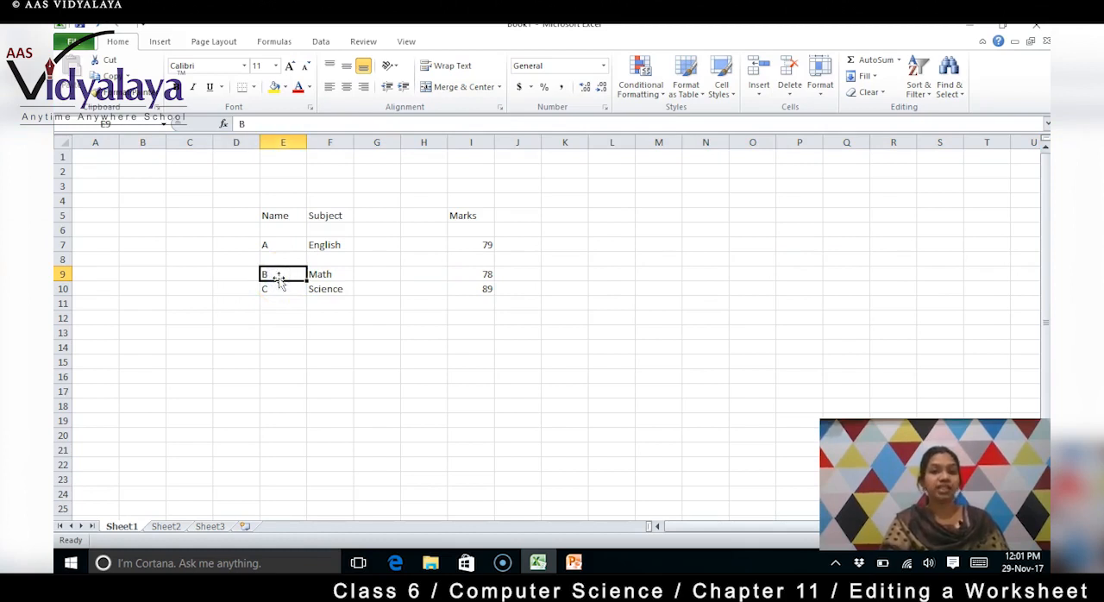
pyautogui.rightClick(276, 275)
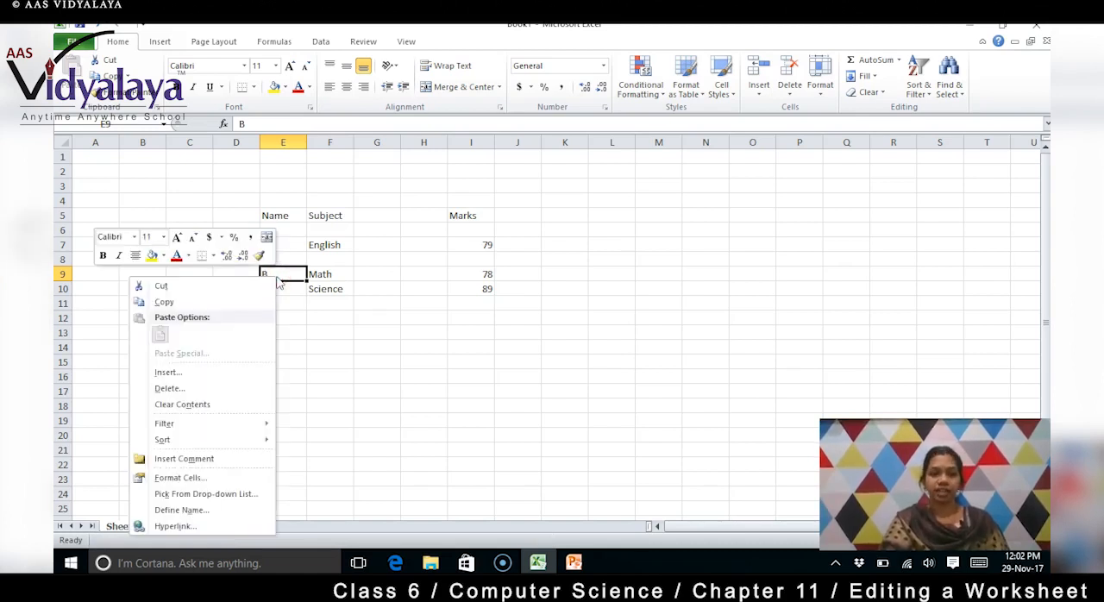
pyautogui.click(233, 374)
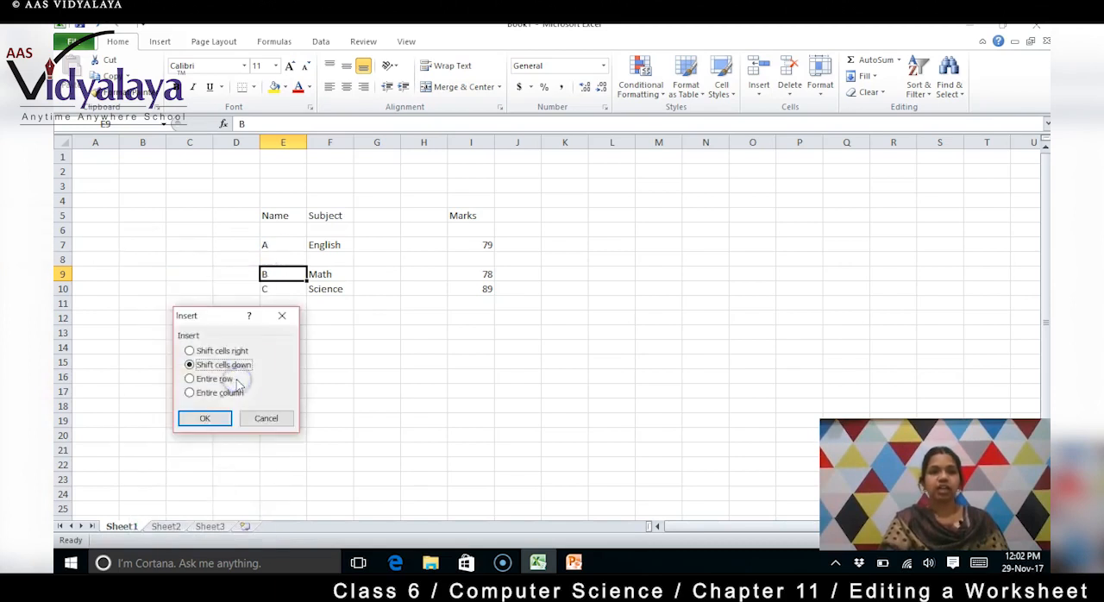
pyautogui.click(190, 379)
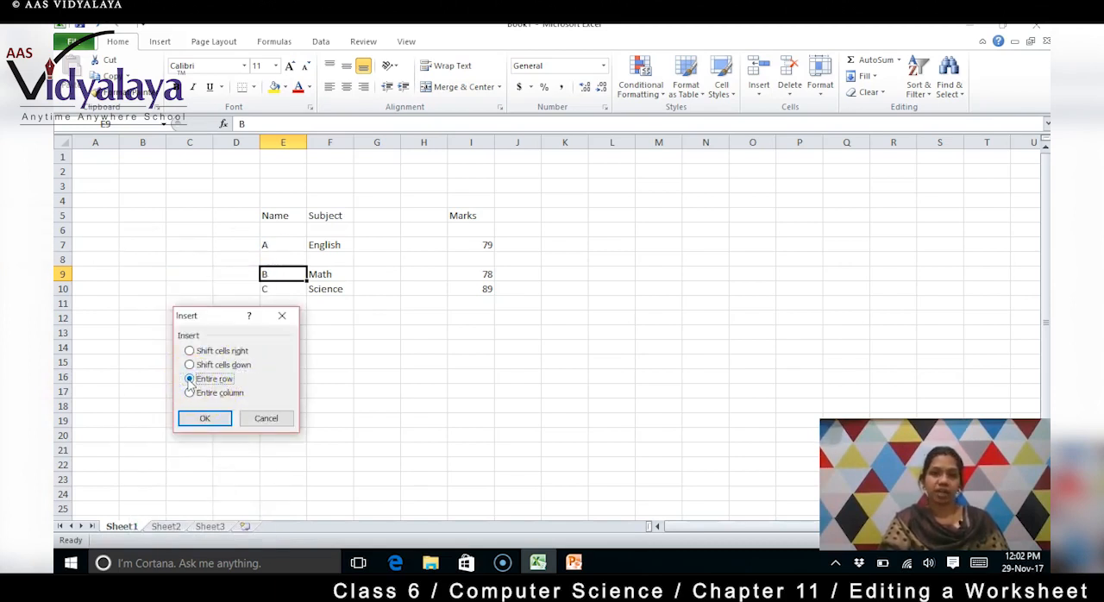
pyautogui.click(205, 418)
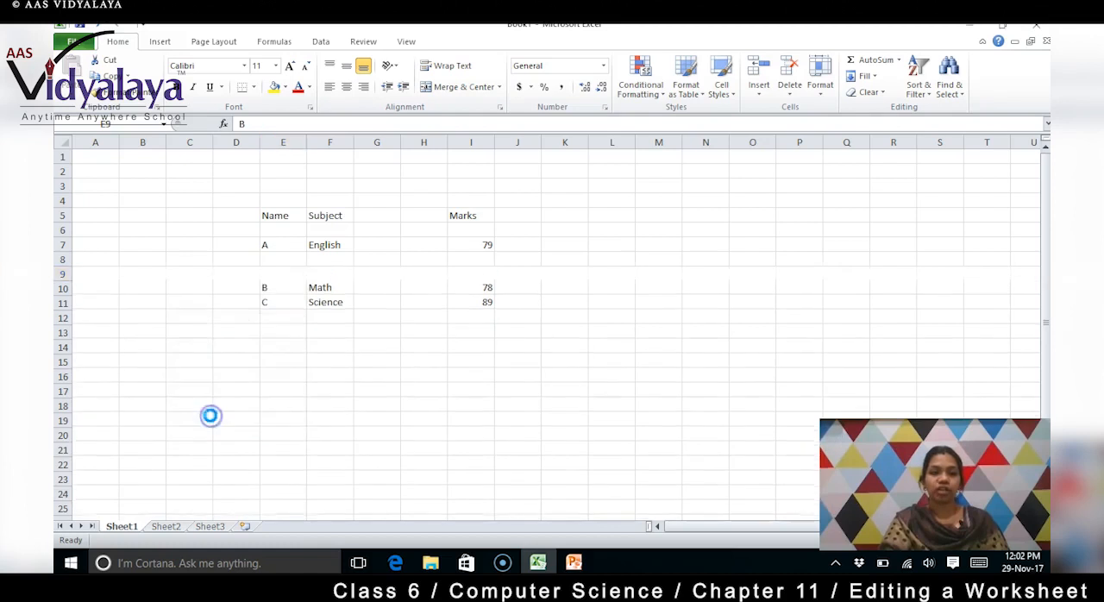